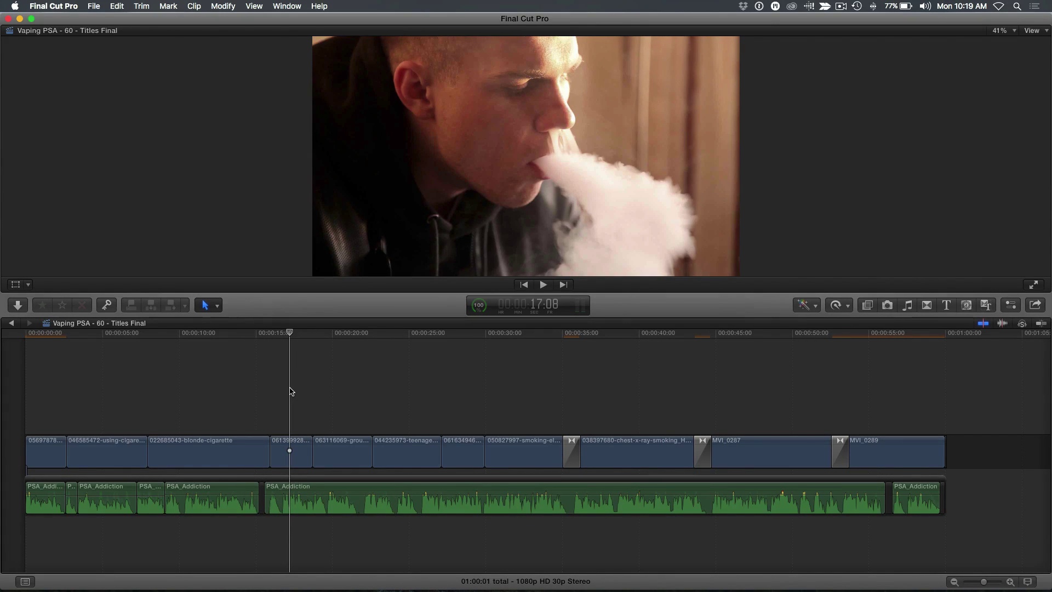
- Scrub through the PSA's shots, from chest X-ray to blonde cigarette, then play it from the start
drag(291, 392, 945, 437)
key(Left)
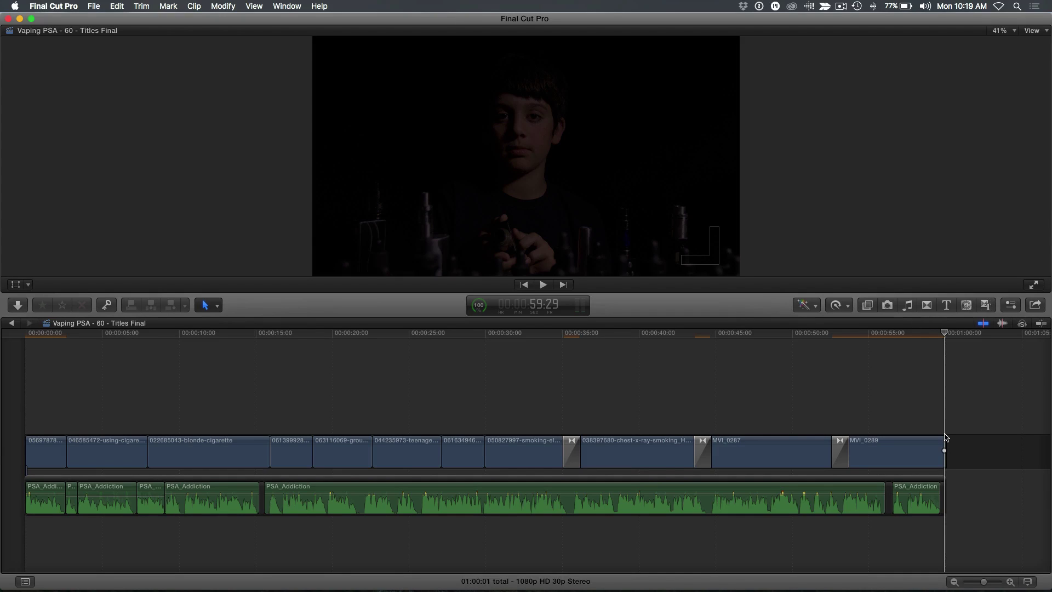
drag(939, 436, 210, 383)
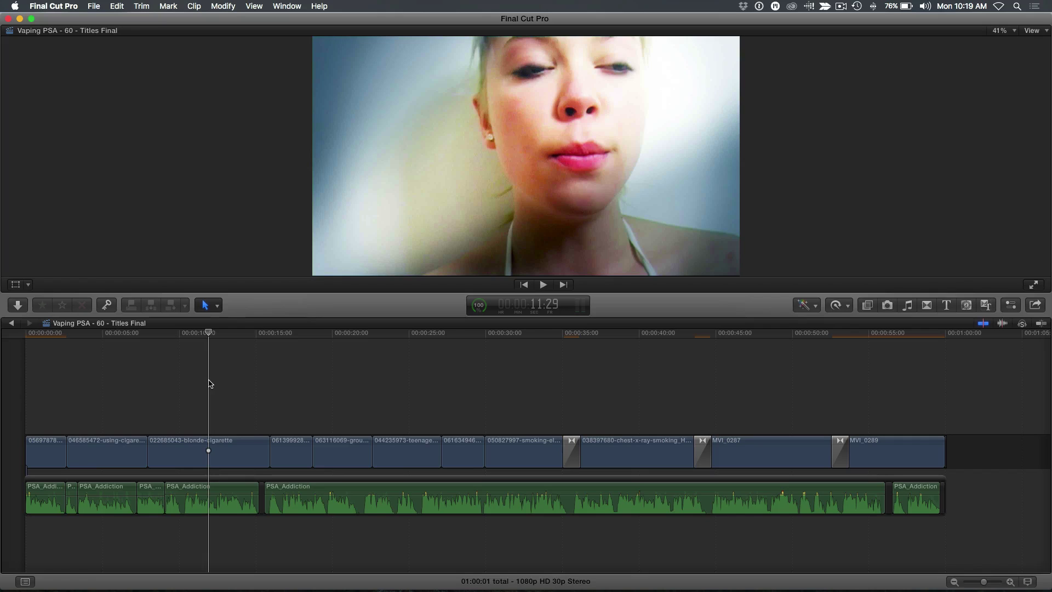
drag(211, 383, 116, 400)
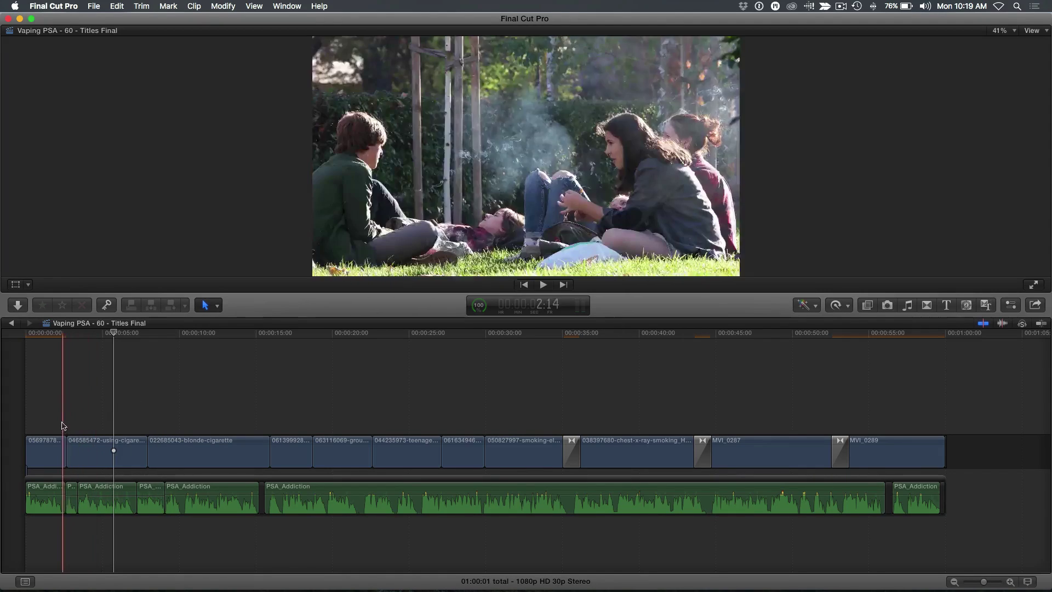
drag(113, 335, 75, 337)
key(Home)
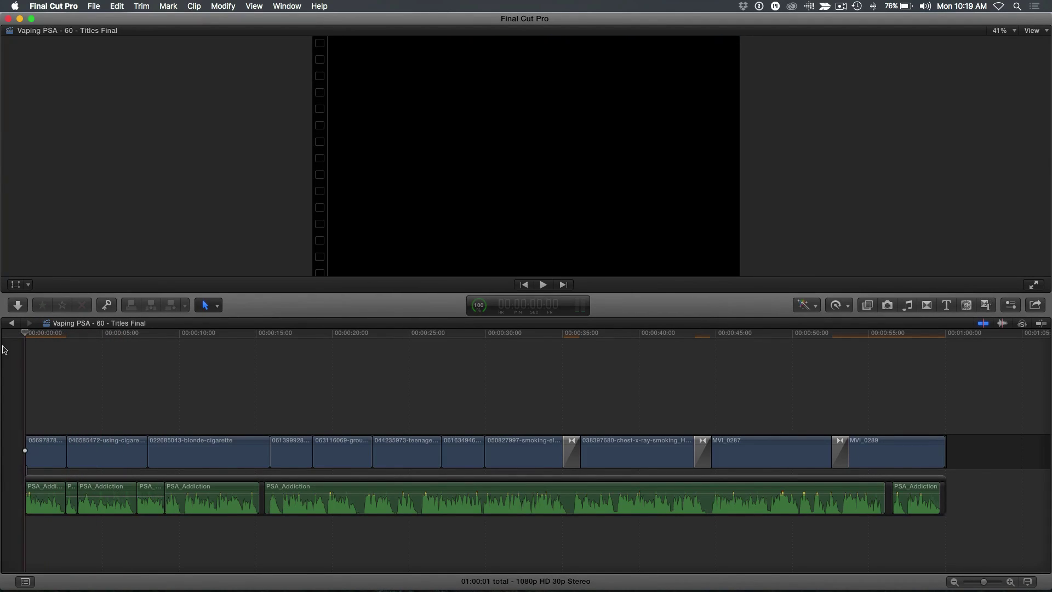
key(space)
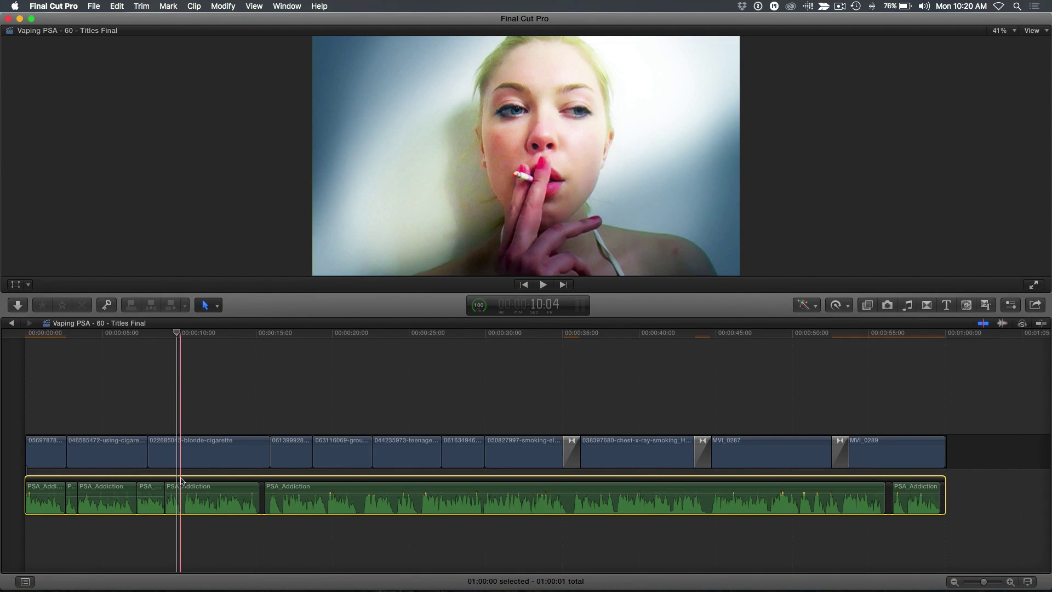
- Paste a copy of the PSA_Addiction voice-over storyline as a second lane beneath the original
key(j)
key(j)
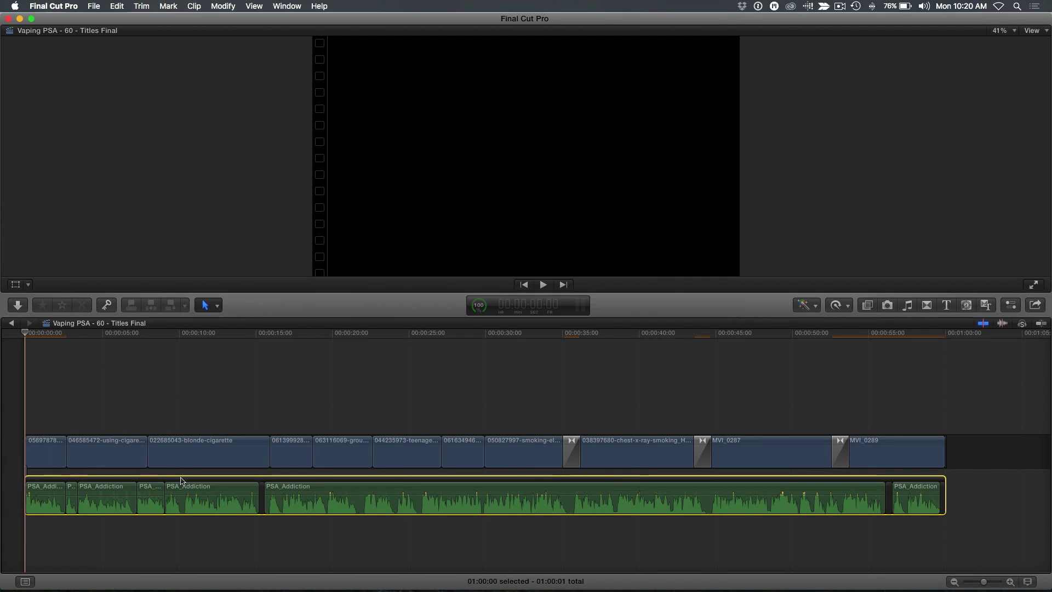
key(super+v)
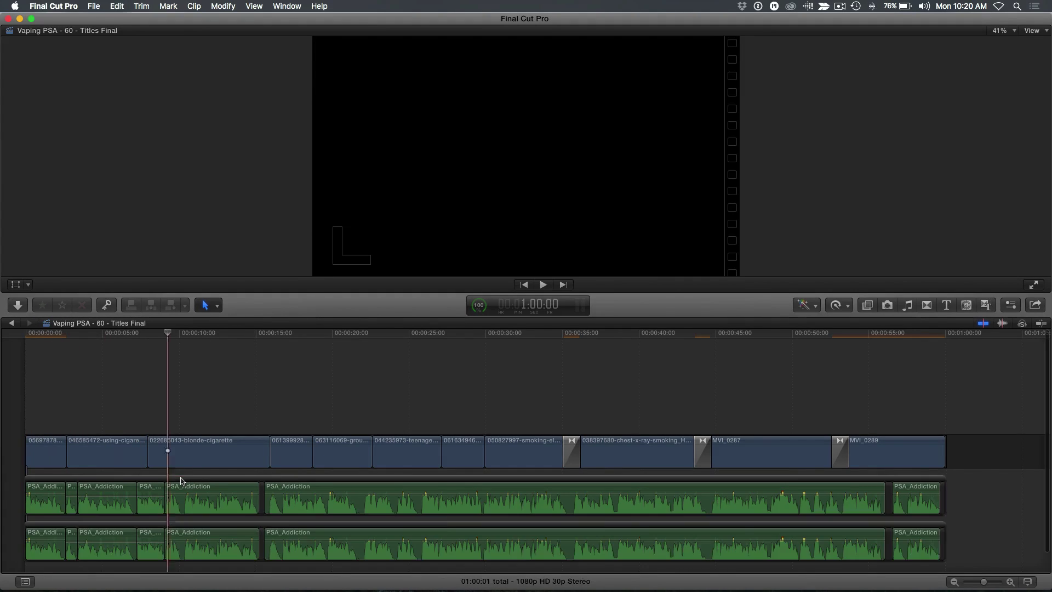
click(203, 385)
key(space)
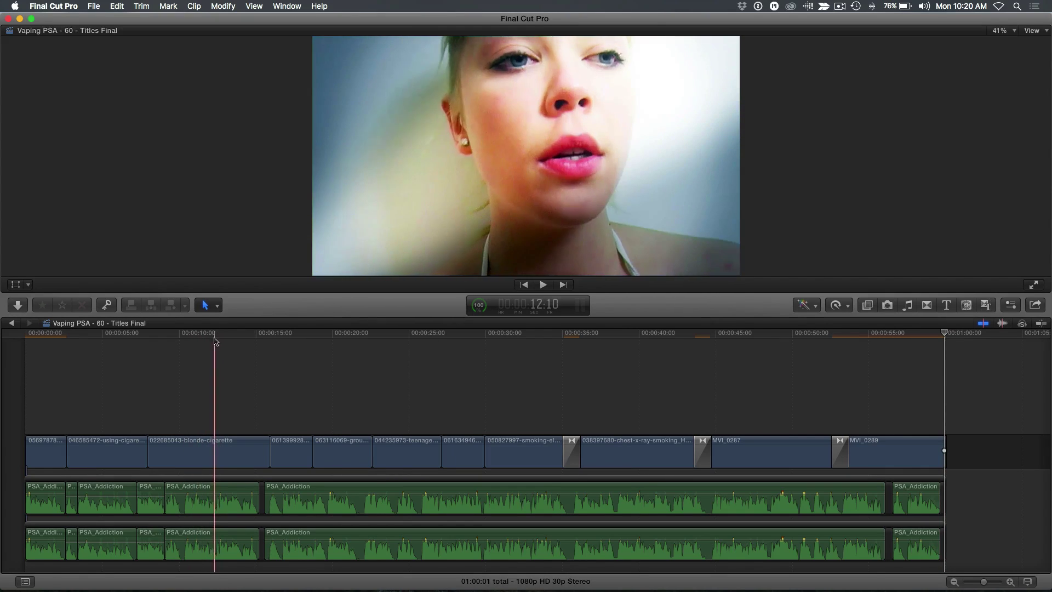
click(125, 417)
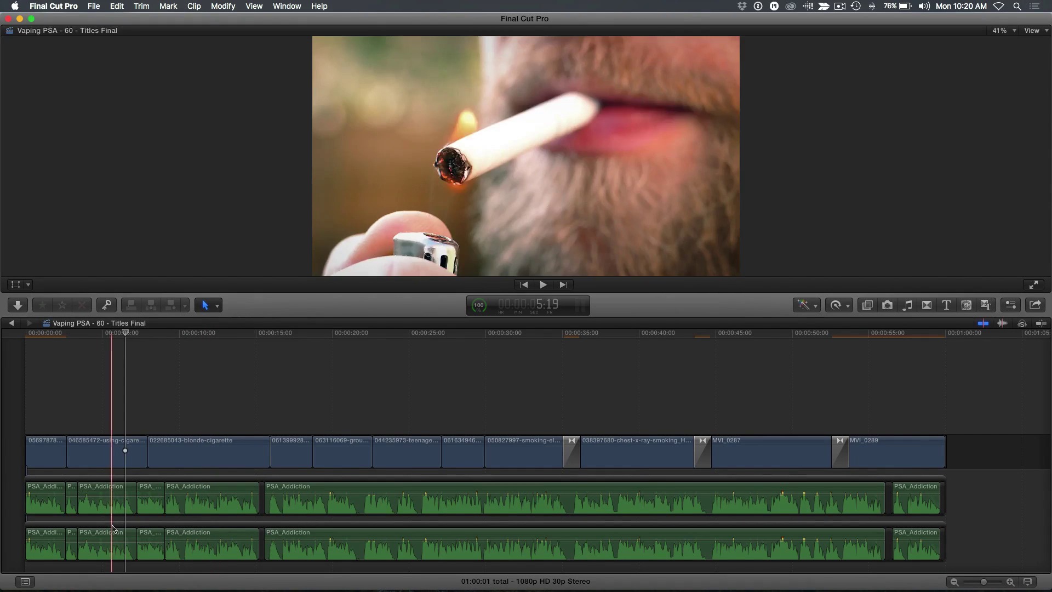
click(109, 530)
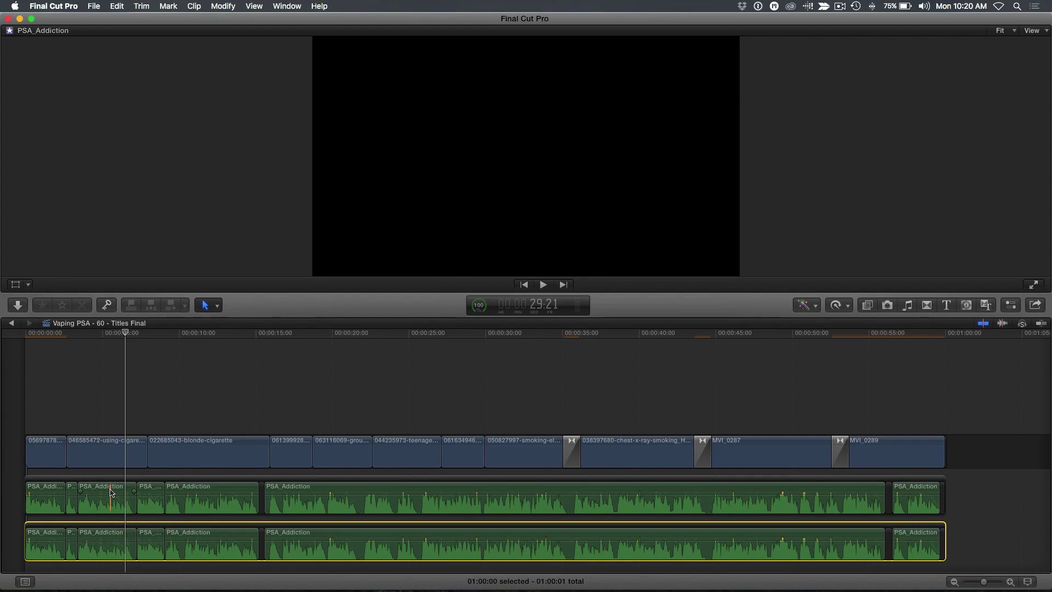
click(136, 384)
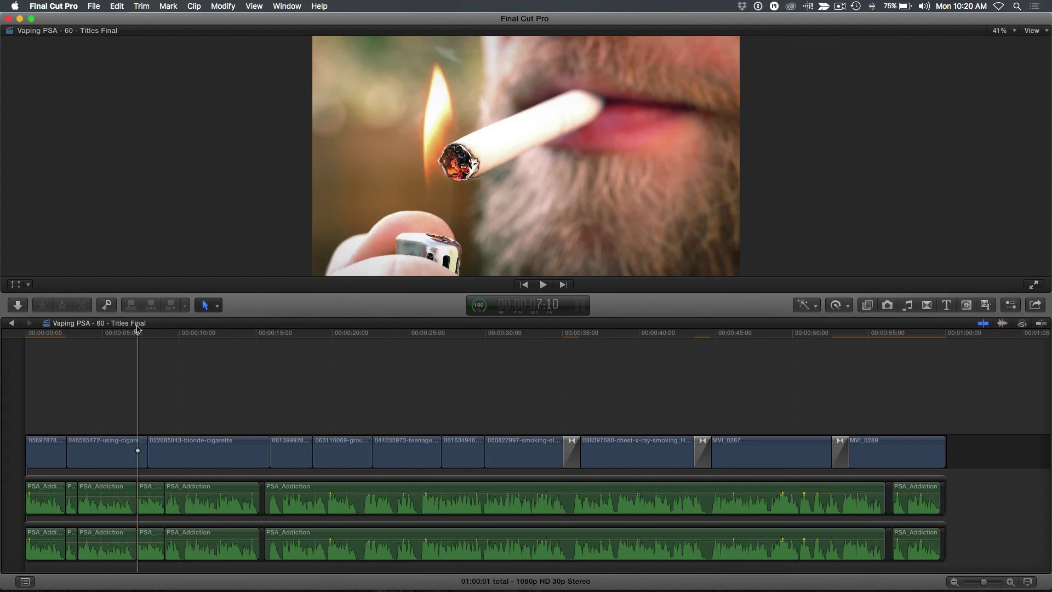
click(133, 341)
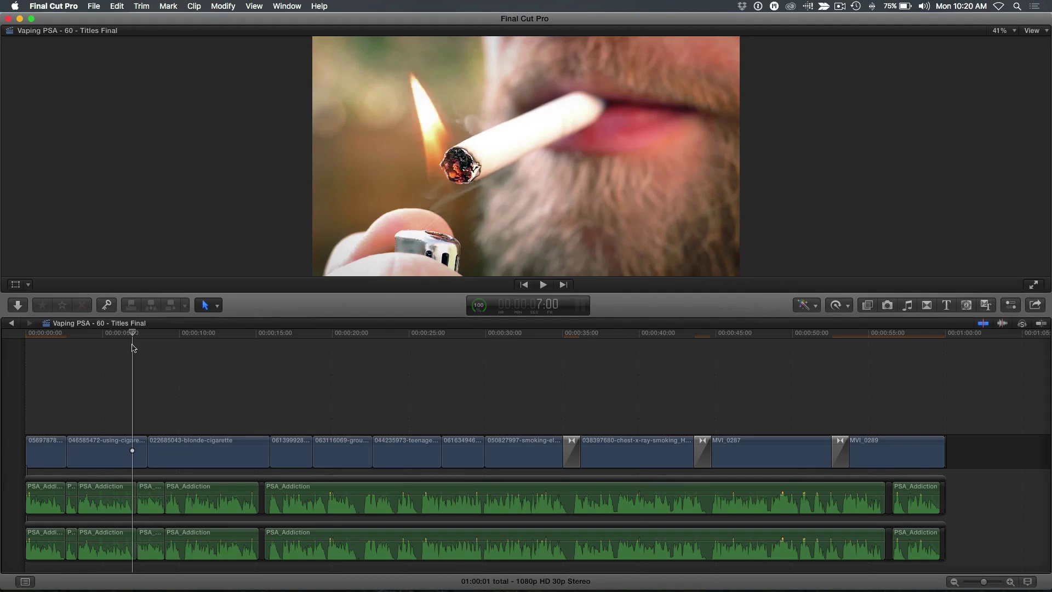
click(126, 342)
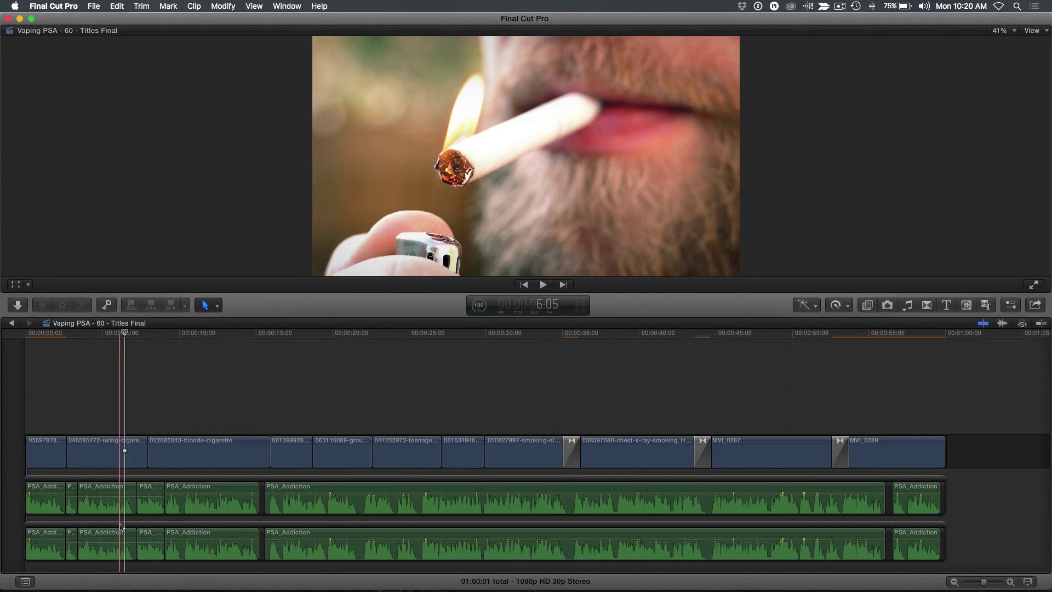
click(121, 527)
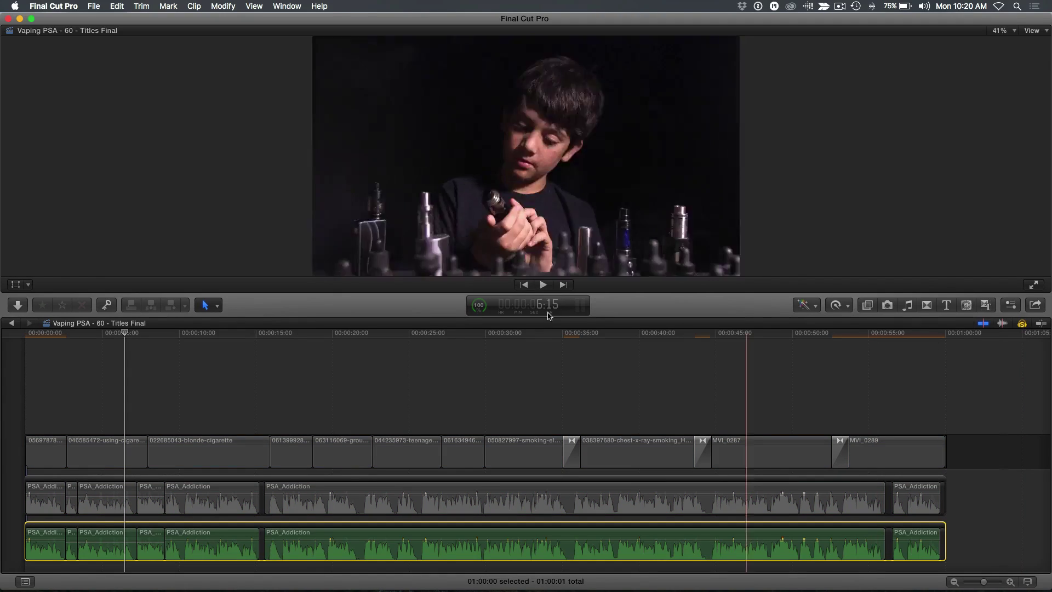
click(62, 344)
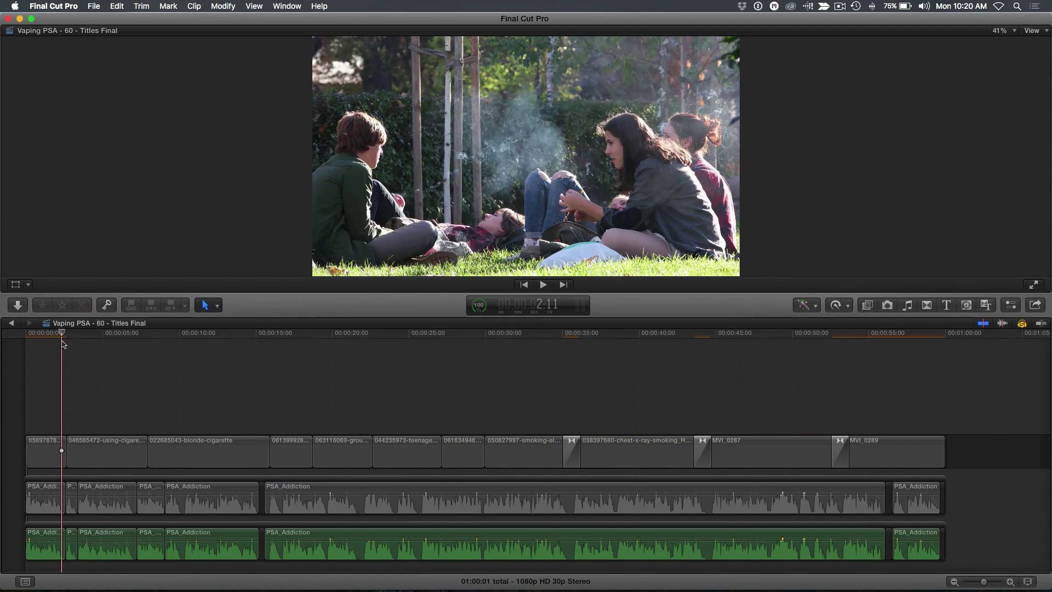
key(space)
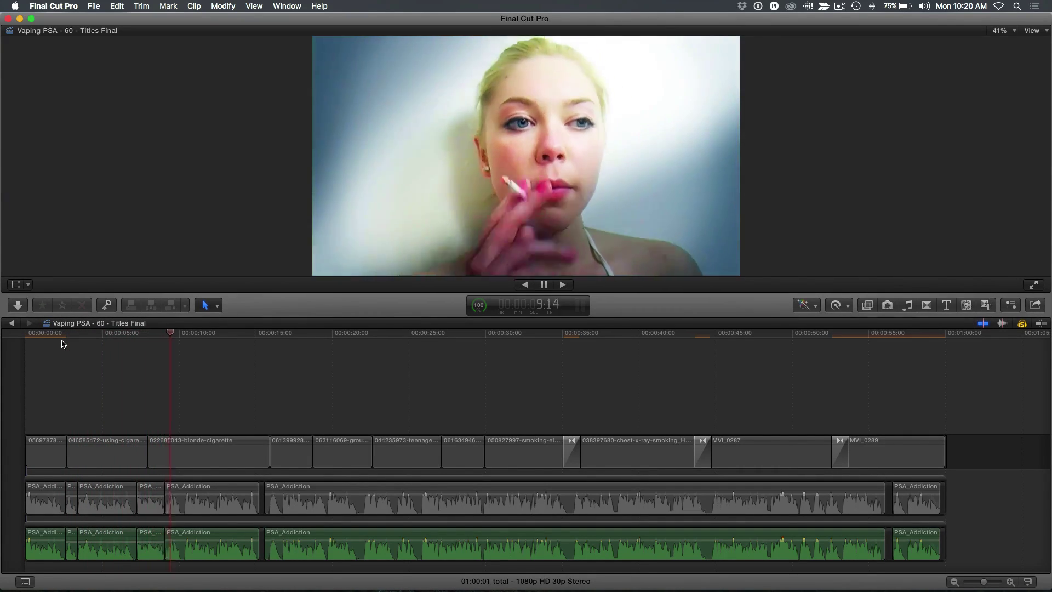
key(space)
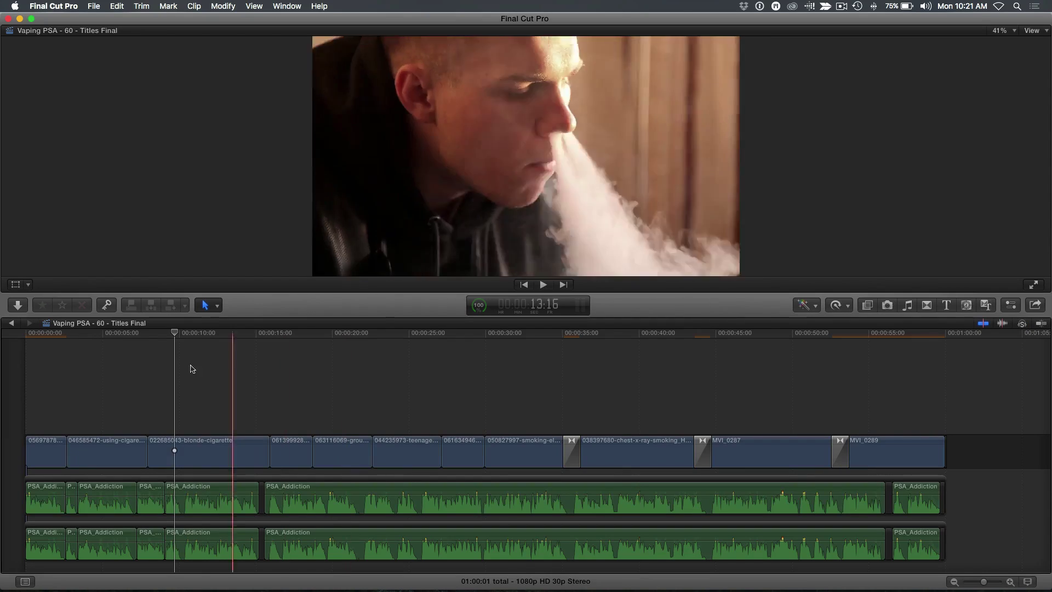
click(144, 344)
click(123, 348)
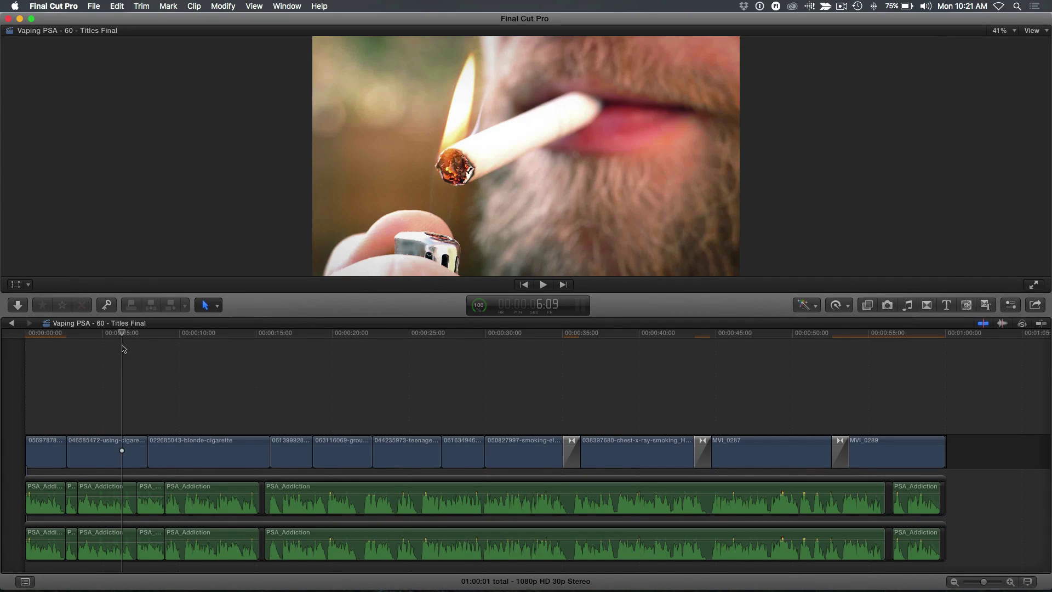
click(221, 7)
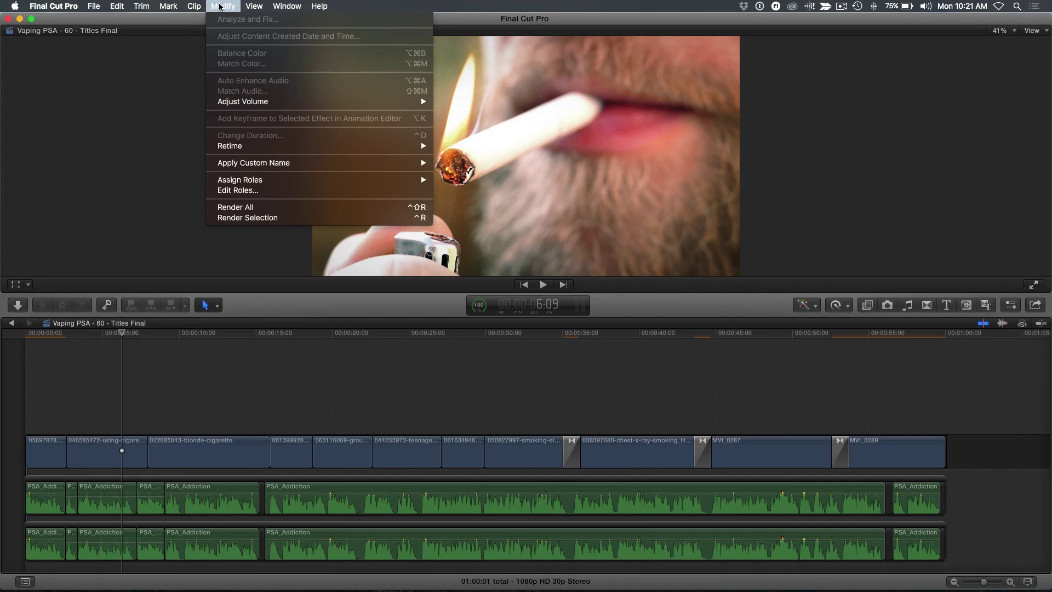
- In the Role Editor, add a 'PSA 30 VO' subrole under Dialogue
click(244, 190)
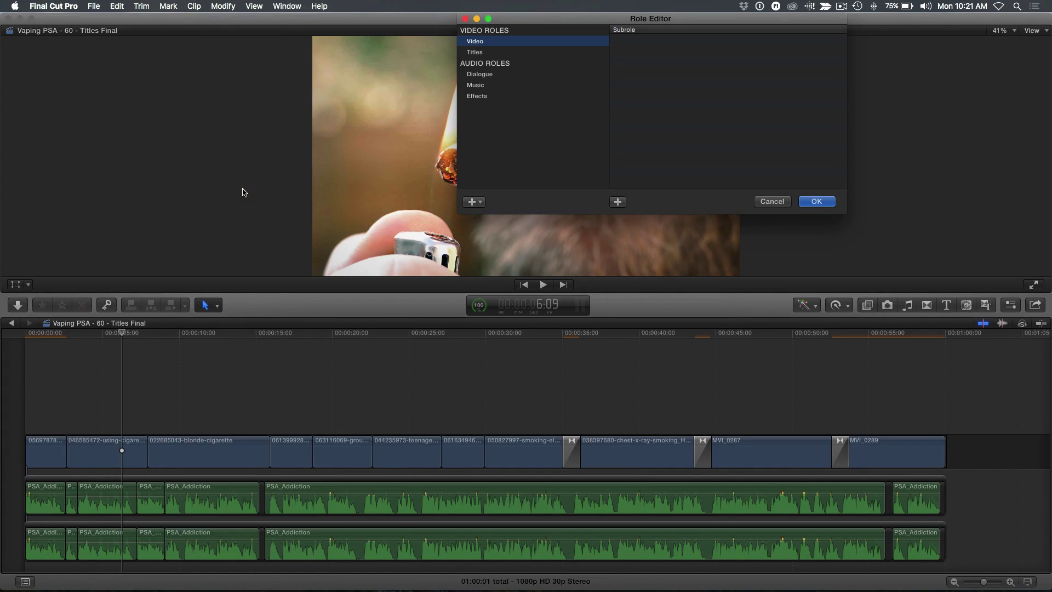
click(479, 75)
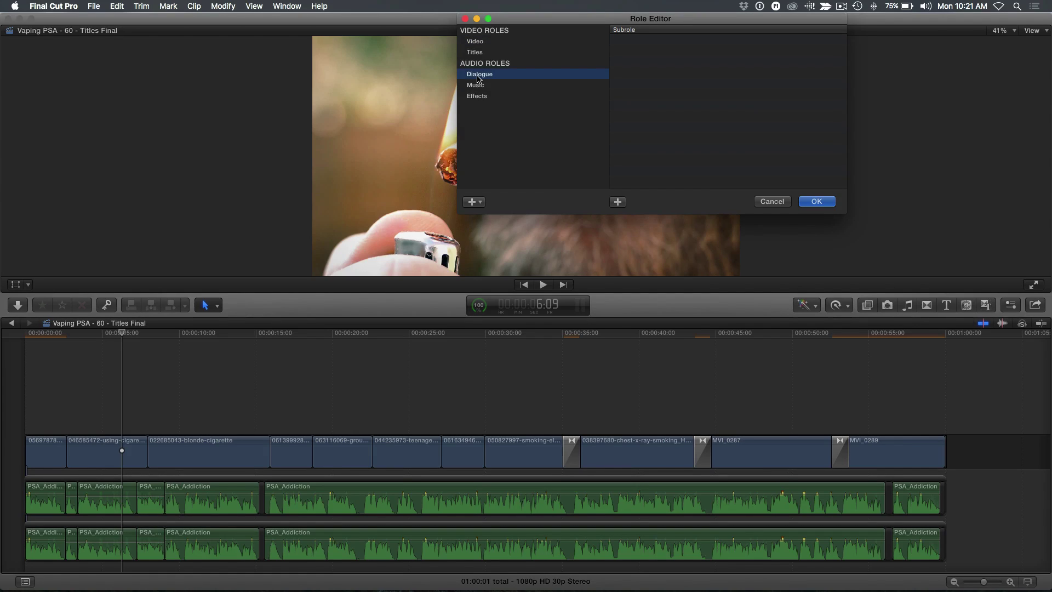
click(618, 202)
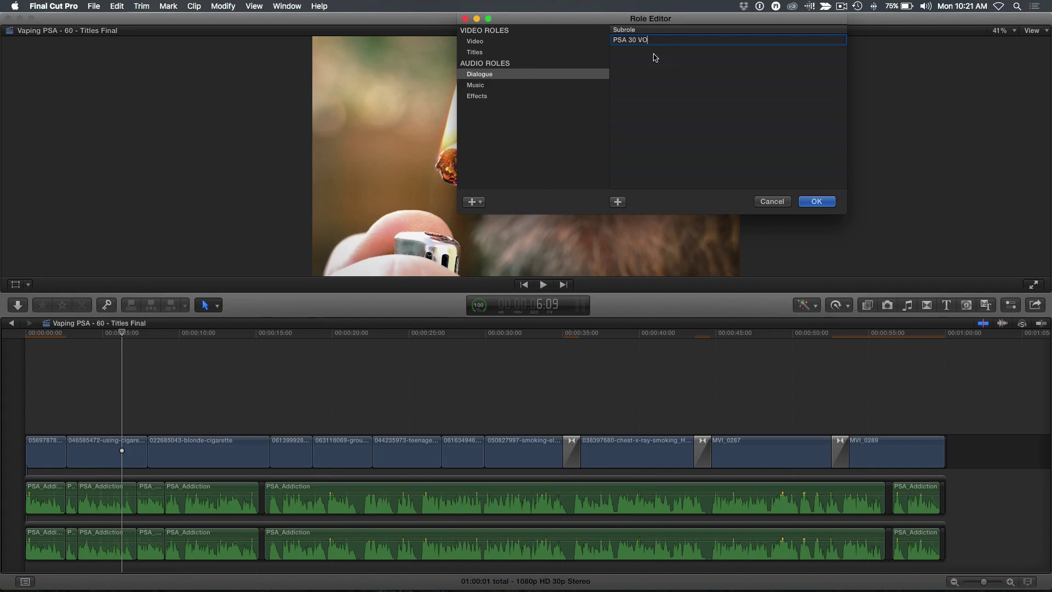
key(Return)
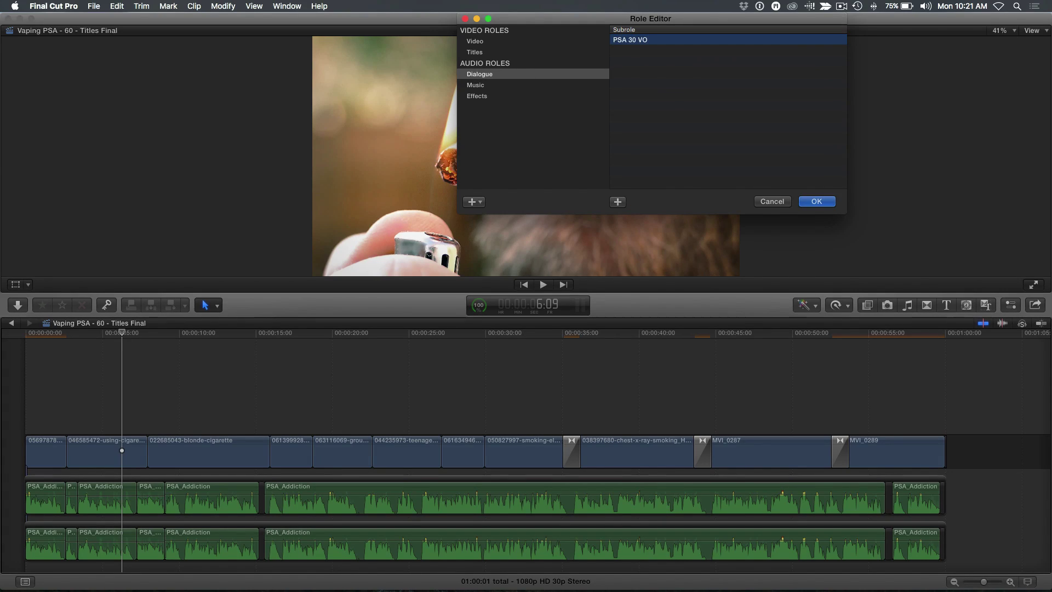
- Add a 'PSA 30 VID' subrole under the Video role and save the roles
click(475, 43)
click(618, 202)
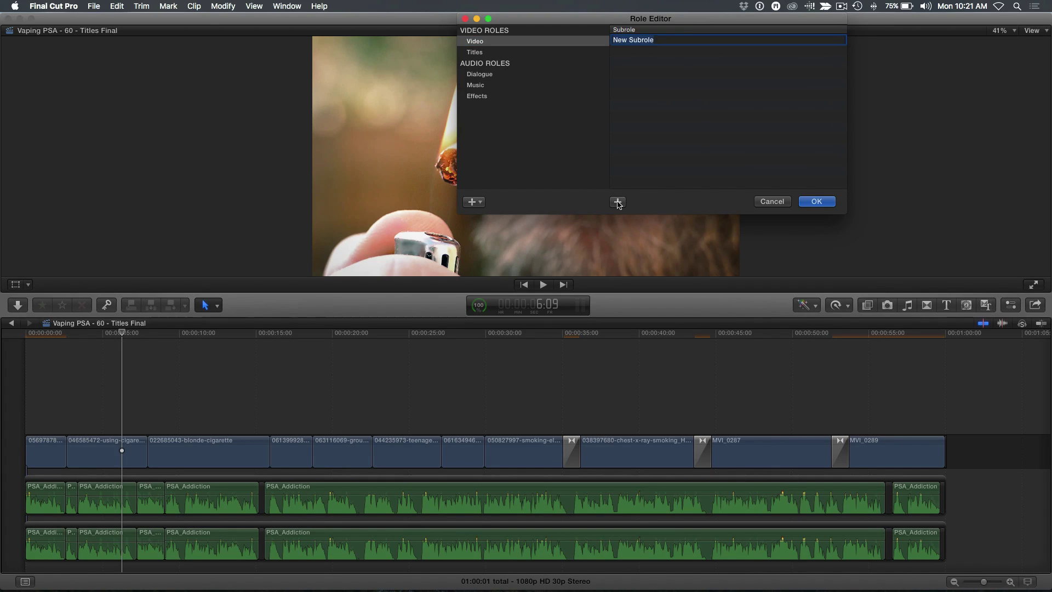
text(PSA 30 VID)
click(816, 202)
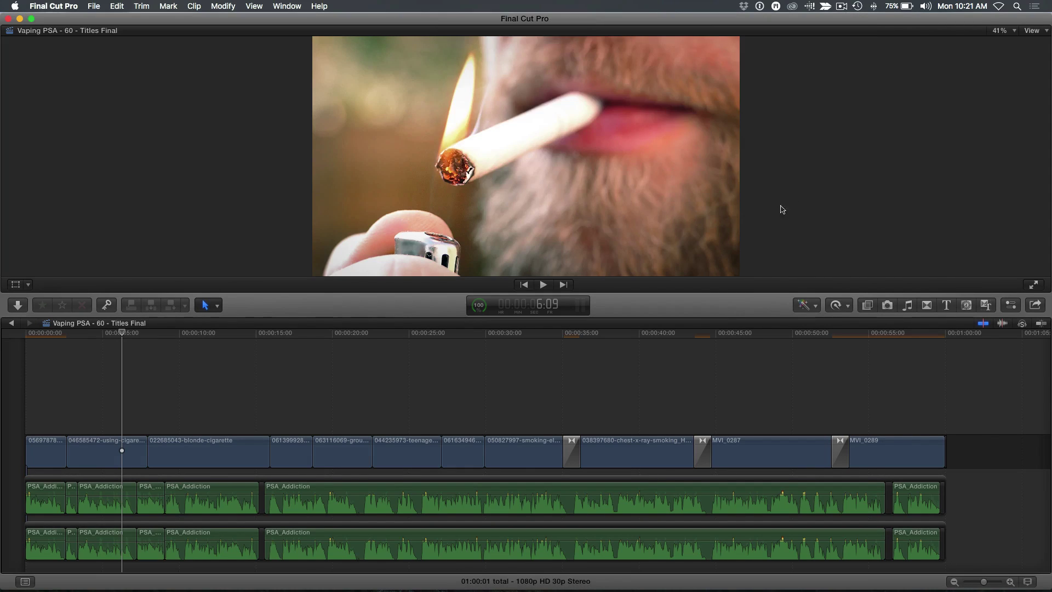
- Assign the duplicated lower audio lane to PSA 30 VO and mute the Other Dialogue role
click(26, 584)
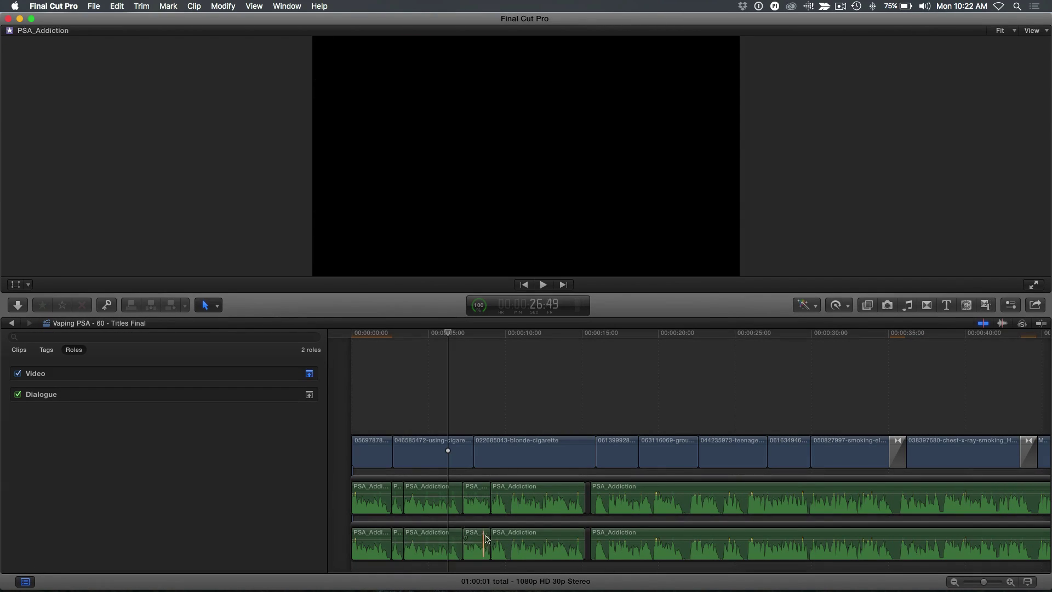
click(481, 528)
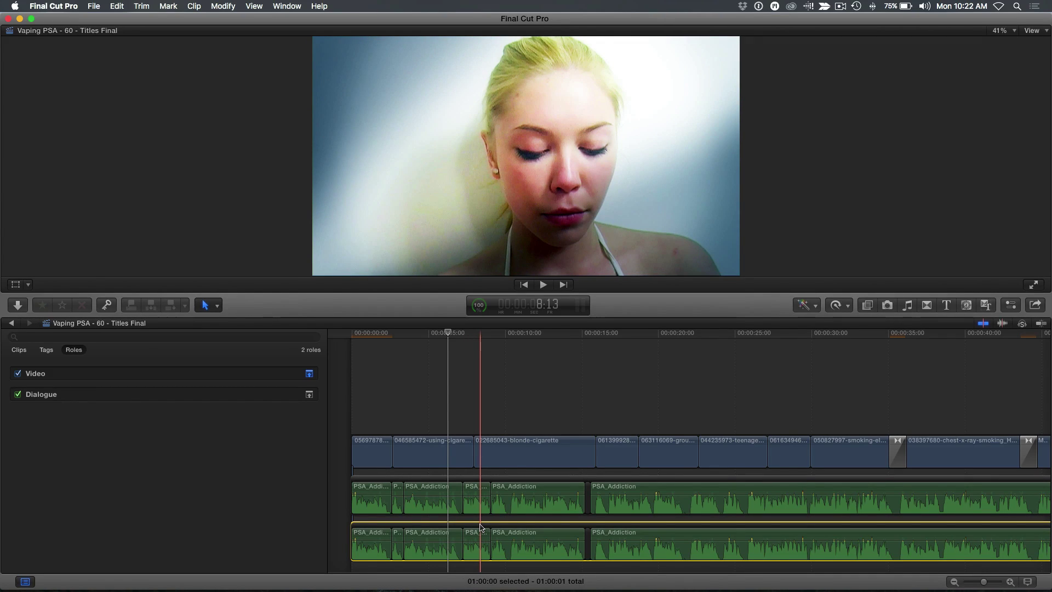
click(223, 6)
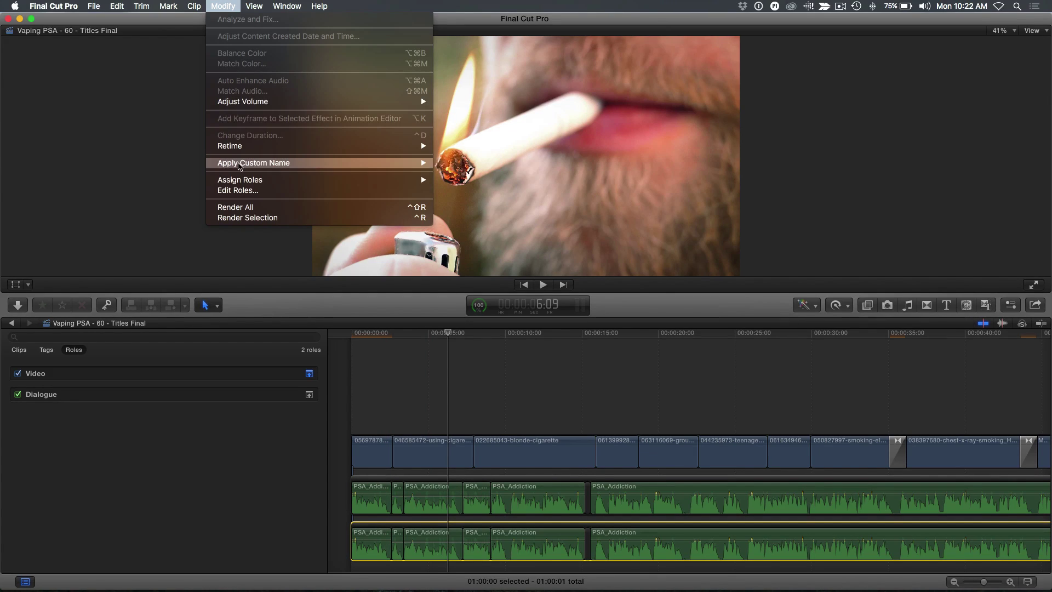
mouse_move(239, 183)
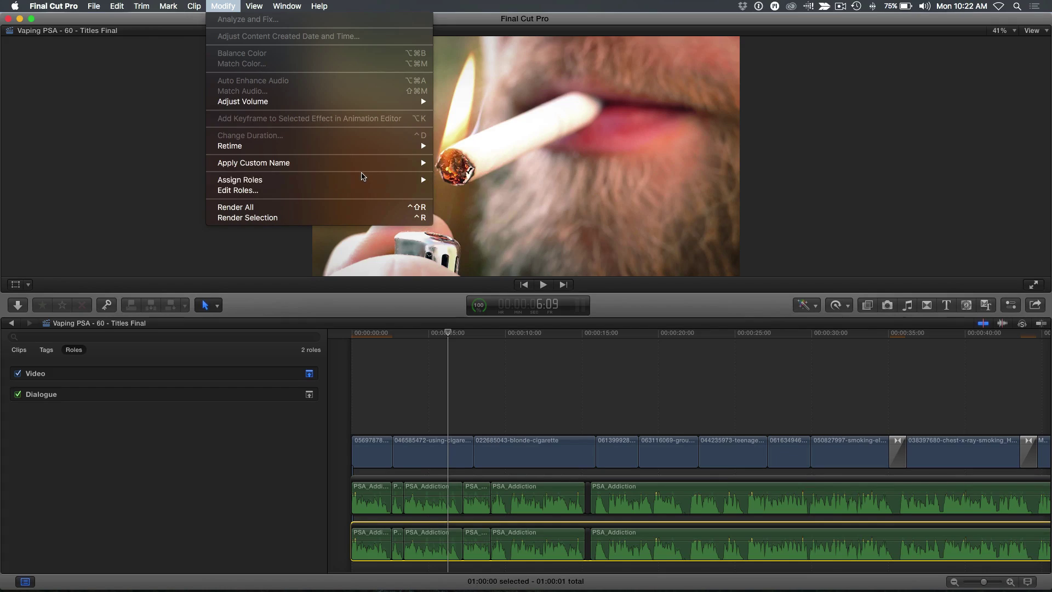
mouse_move(363, 182)
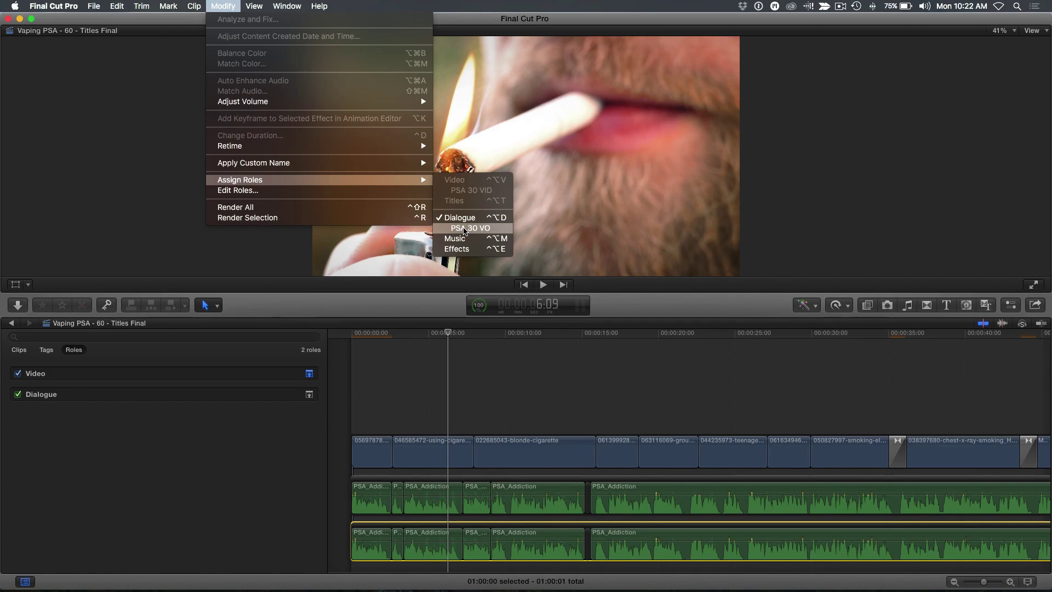
click(465, 228)
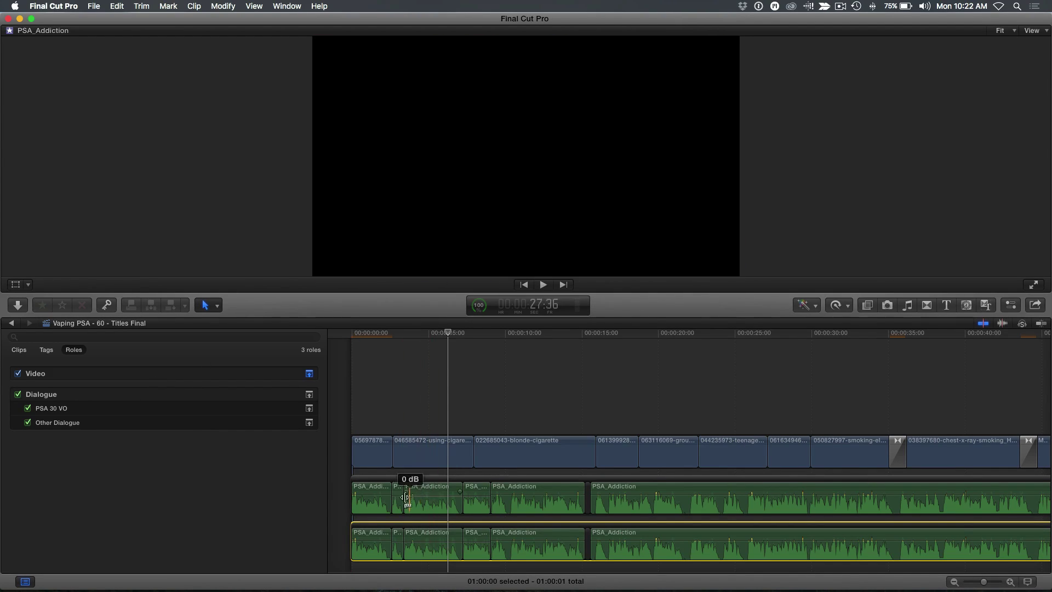
click(28, 423)
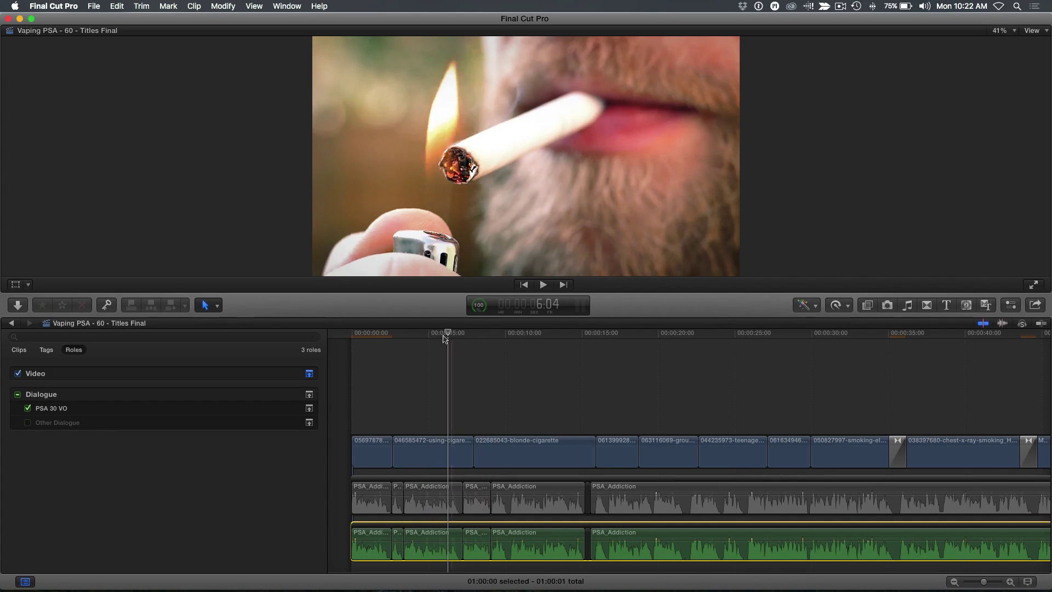
- Compare playback with Other Dialogue on and off, leaving it disabled so only PSA 30 VO plays
click(387, 343)
key(space)
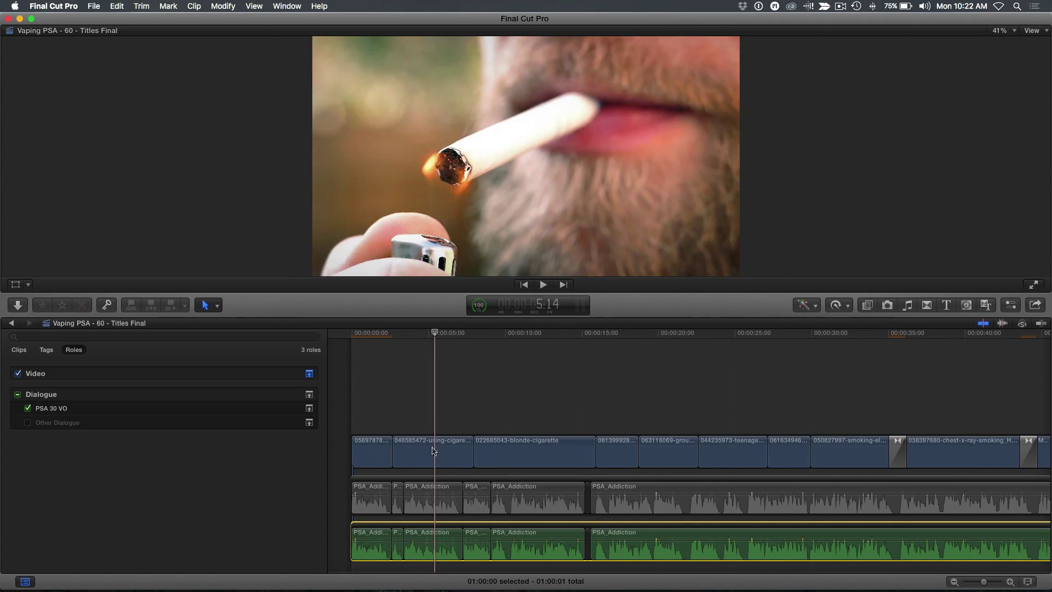
key(space)
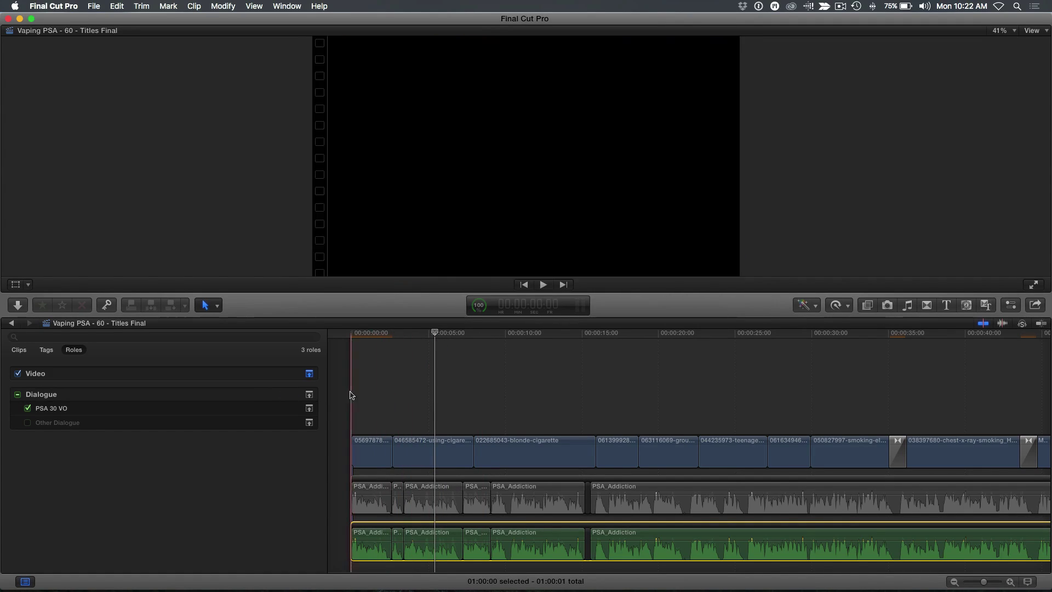
click(28, 423)
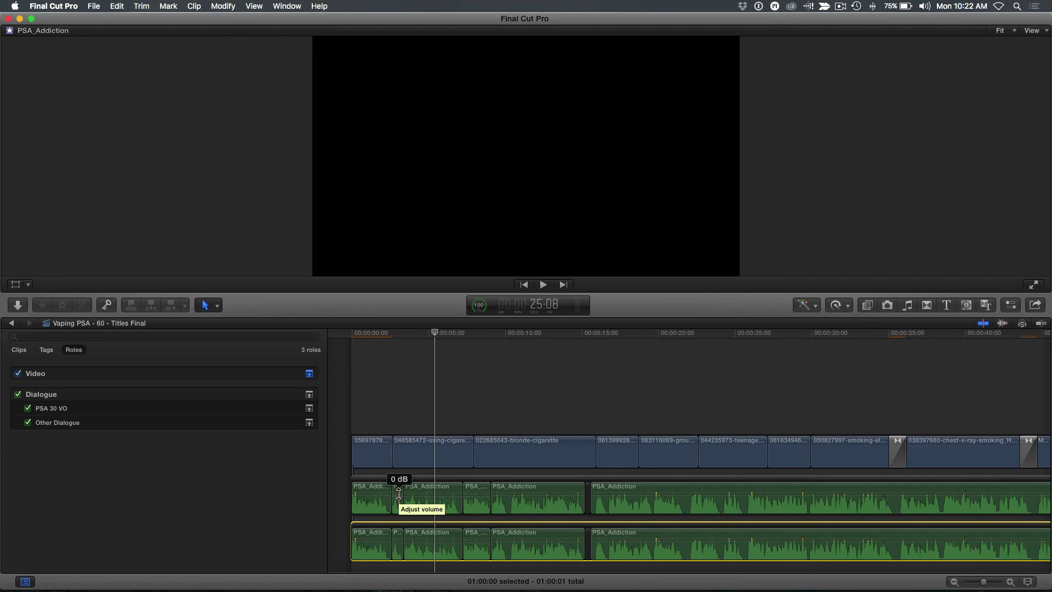
click(28, 423)
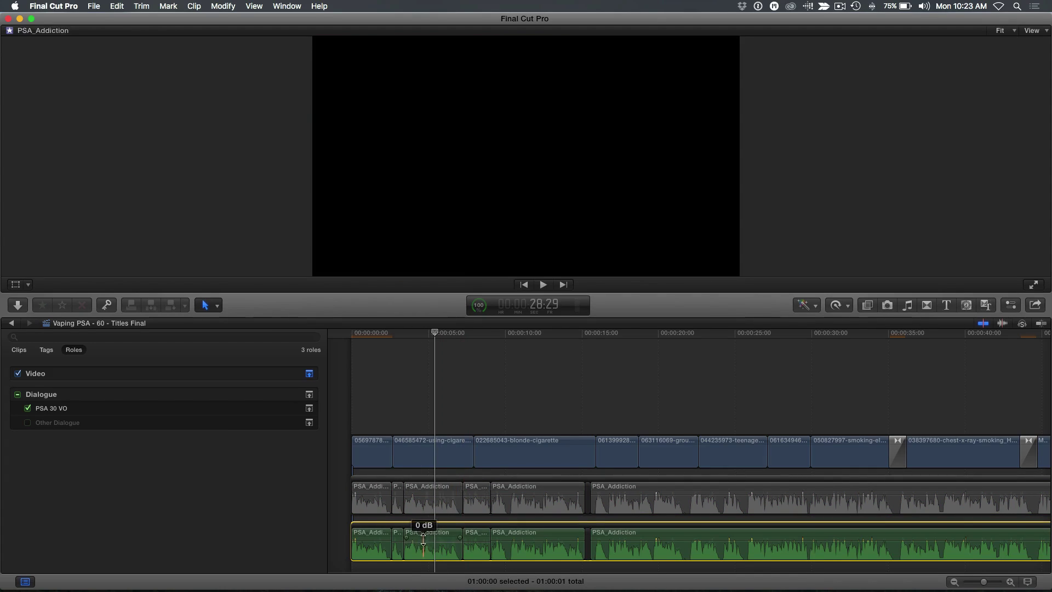
click(386, 334)
key(space)
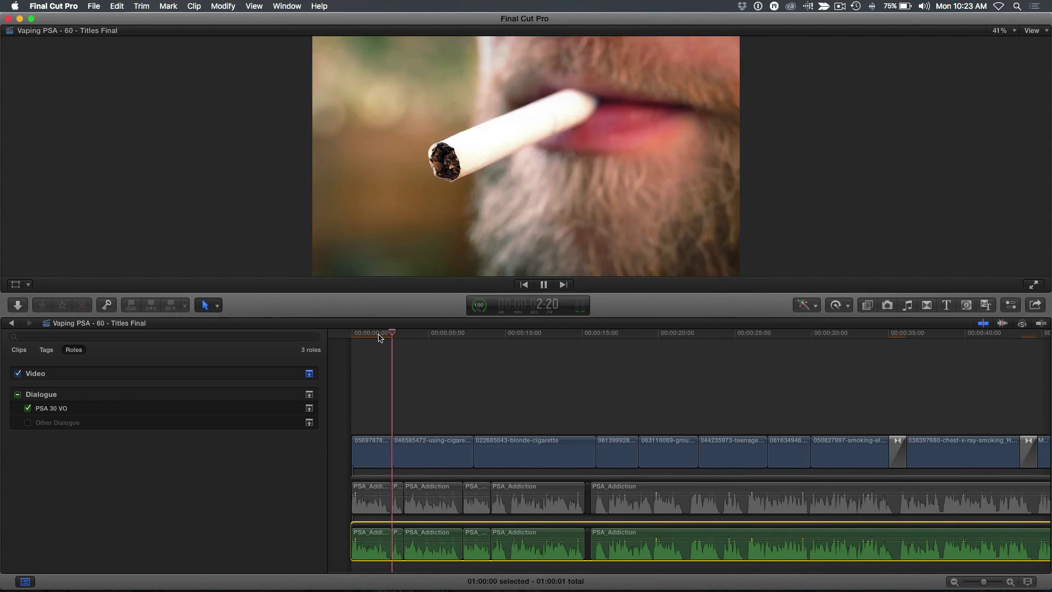
key(space)
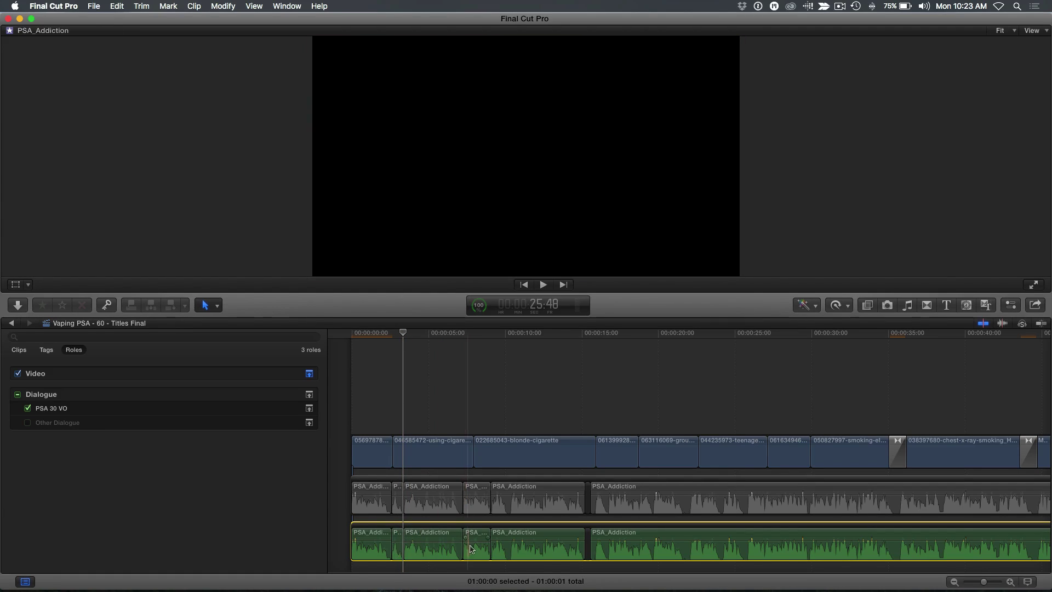
- Delete the narrow clip and the second PSA_Addiction clip from the PSA 30 VO lane
click(415, 541)
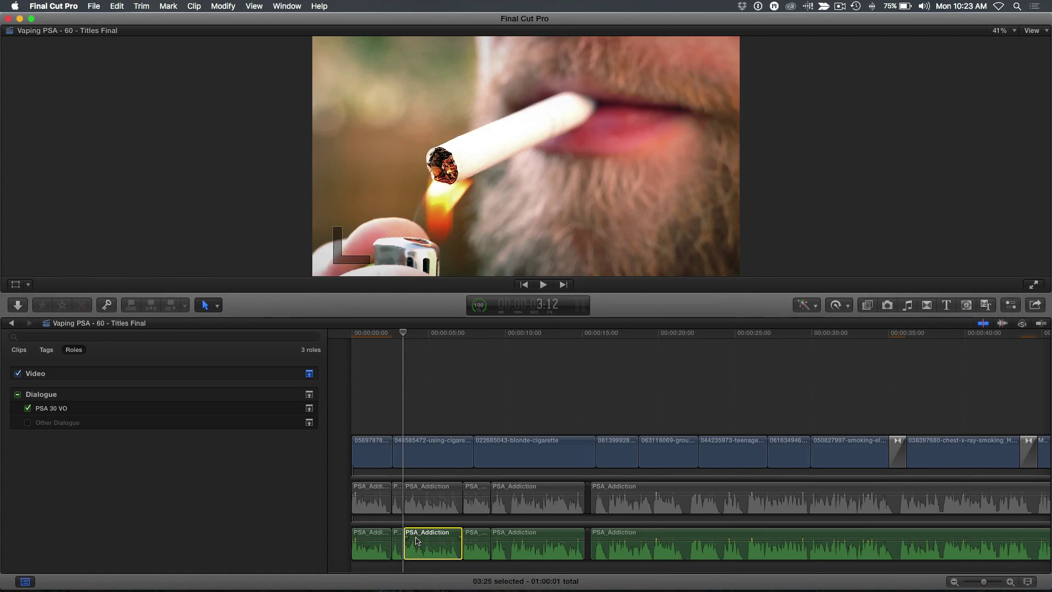
click(398, 541)
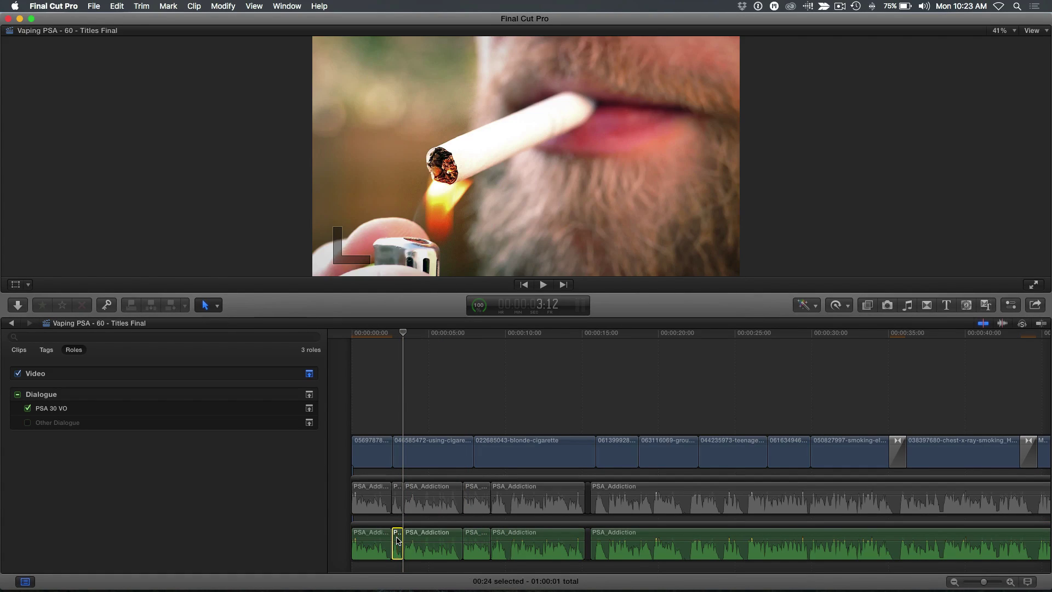
key(Delete)
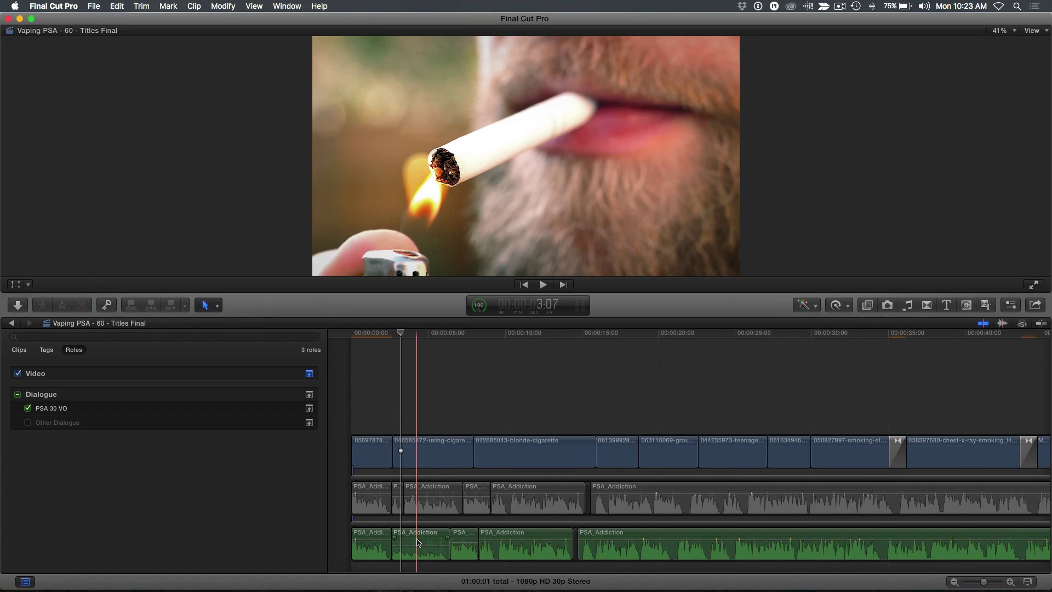
click(418, 542)
key(Delete)
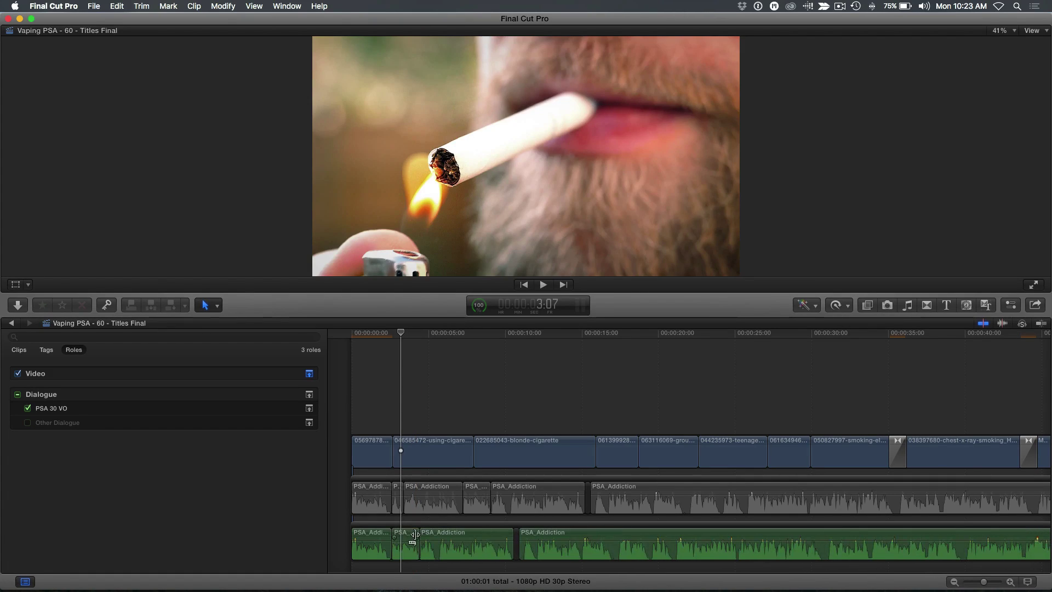
- Delete another PSA_Addiction clip and a short PSA clip, then fit the project in the timeline
click(409, 538)
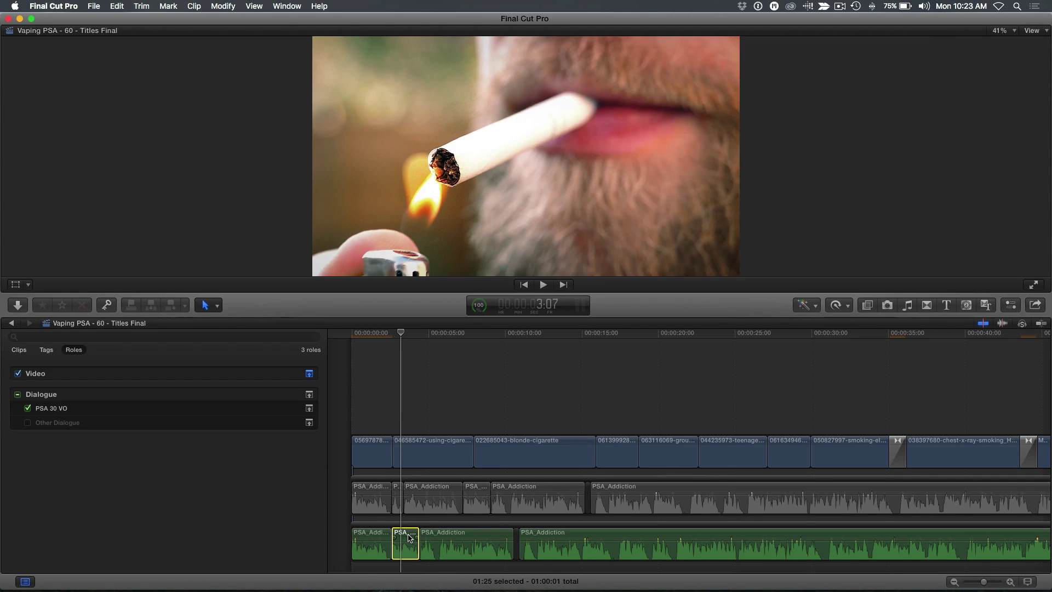
key(space)
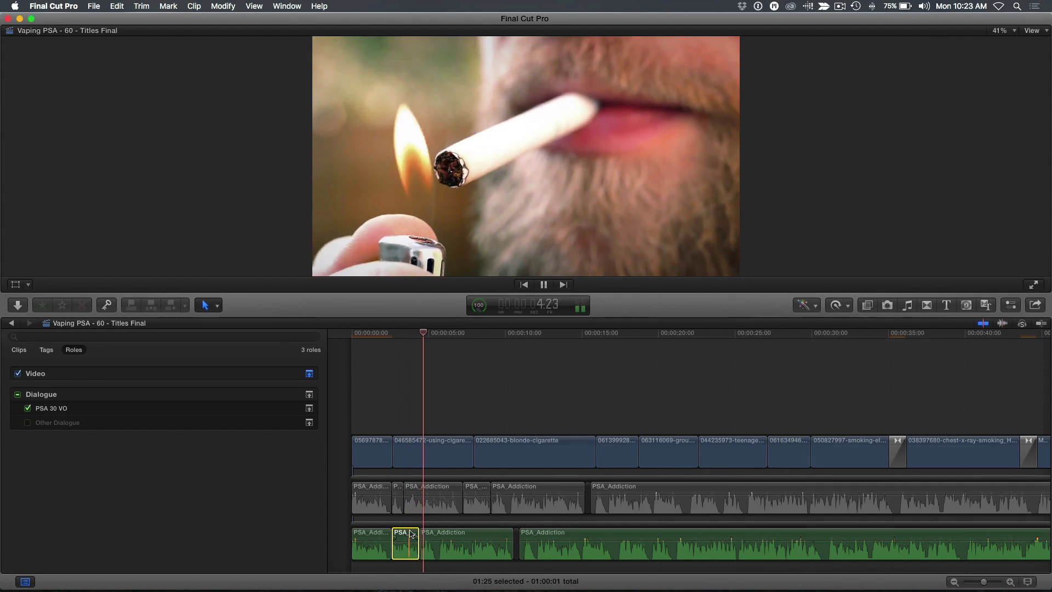
key(space)
click(439, 537)
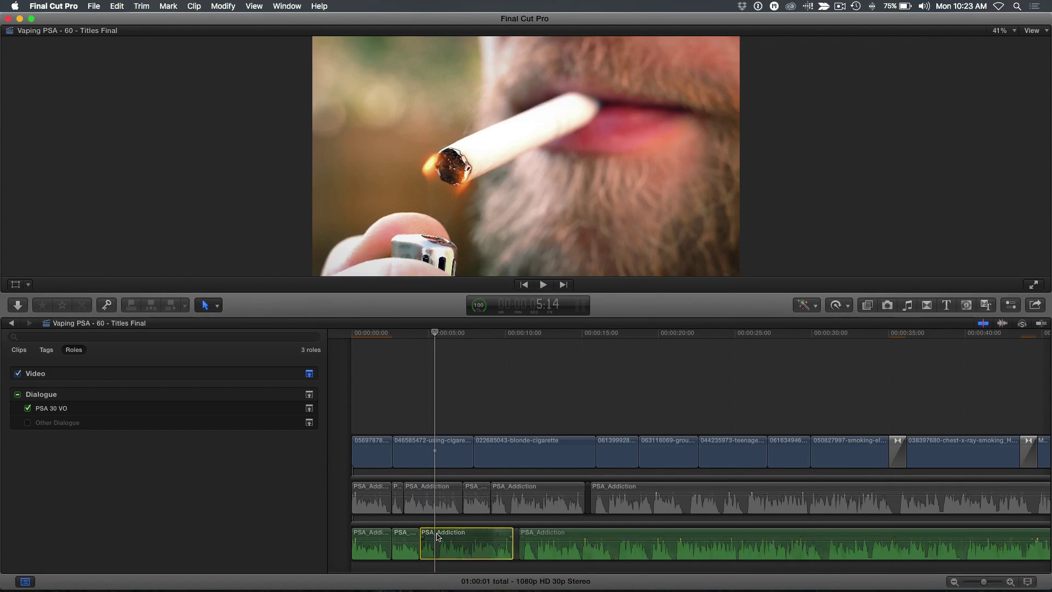
key(Delete)
click(410, 538)
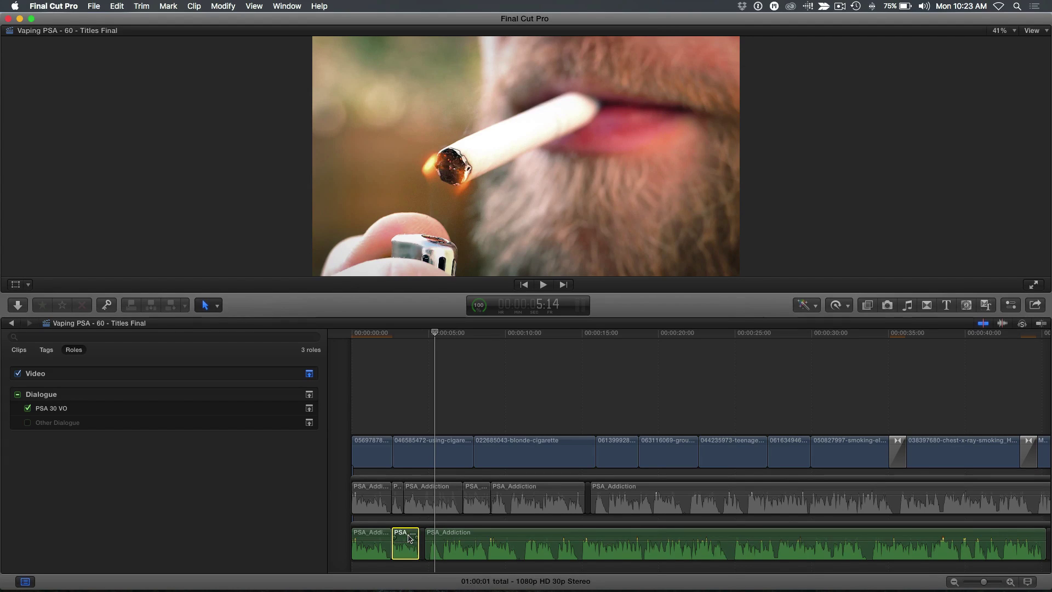
key(Delete)
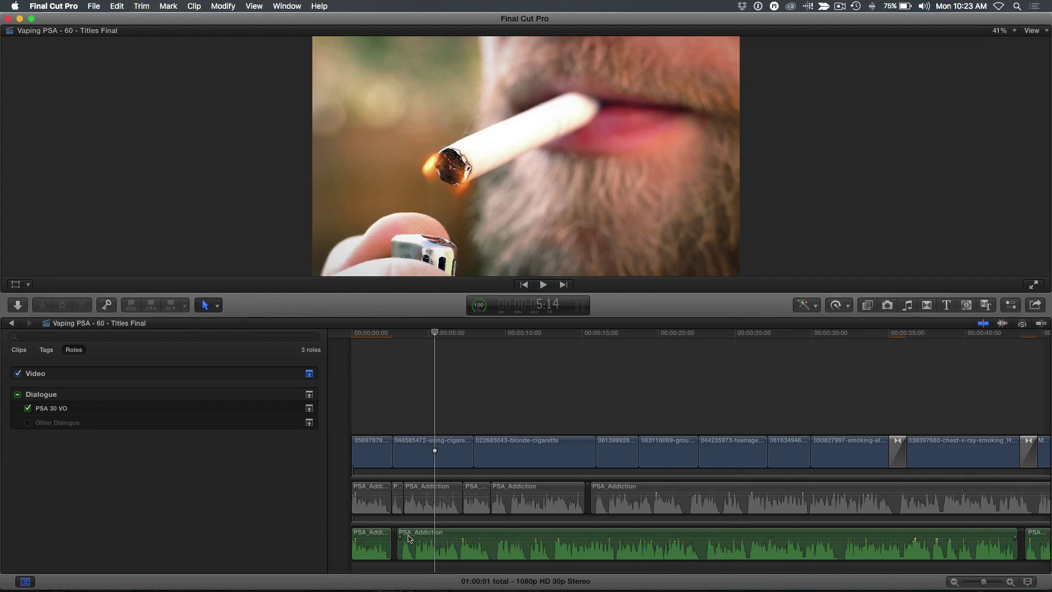
key(shift+z)
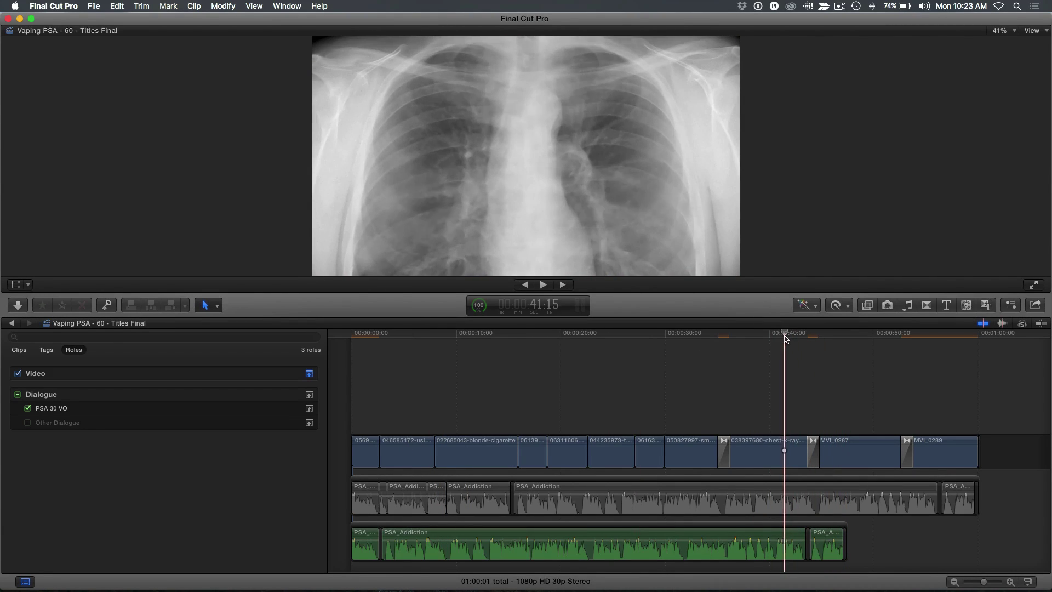
- Marquee-select every clip in the main video storyline, from the first shot through MVI_0289
click(721, 333)
drag(719, 335, 675, 344)
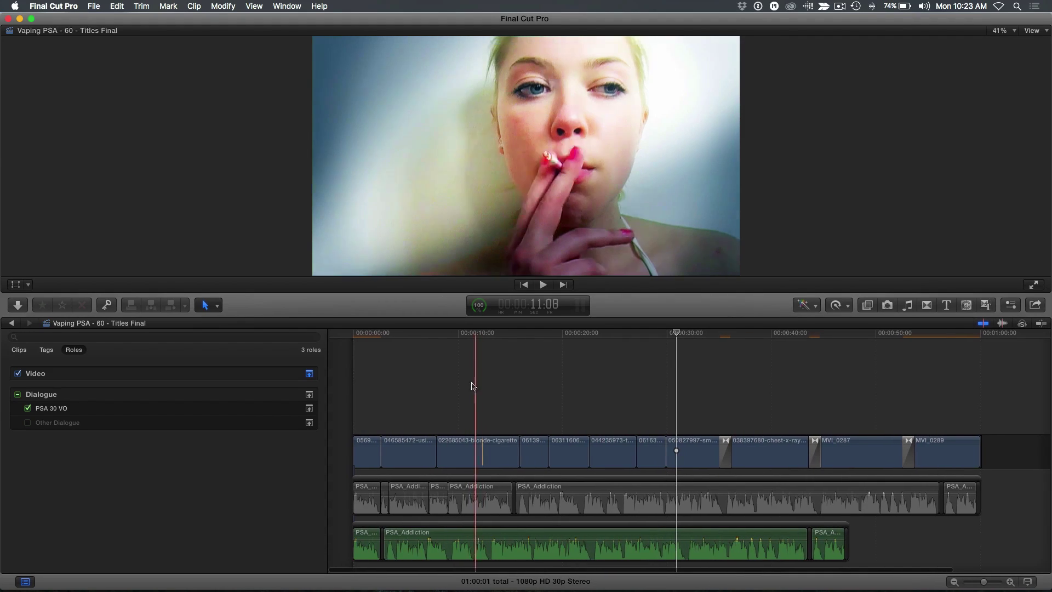
click(384, 391)
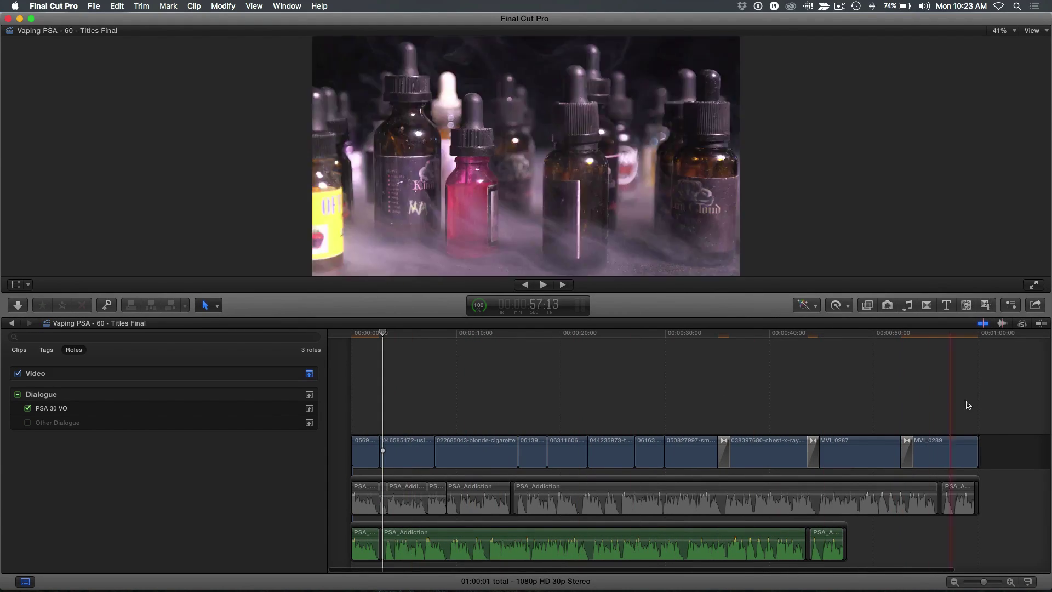
drag(993, 441, 360, 425)
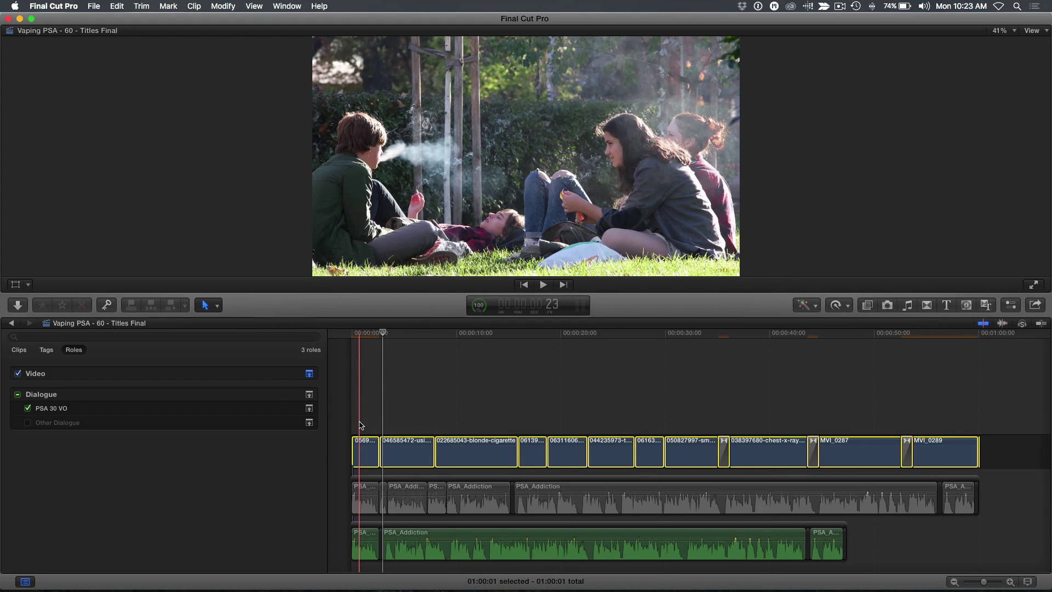
click(384, 394)
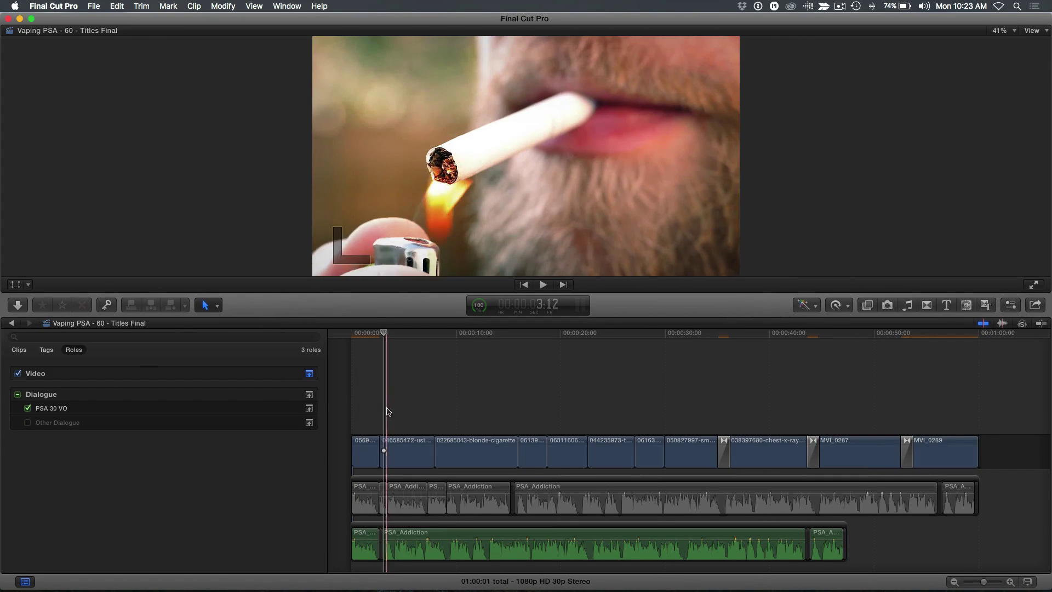
click(416, 363)
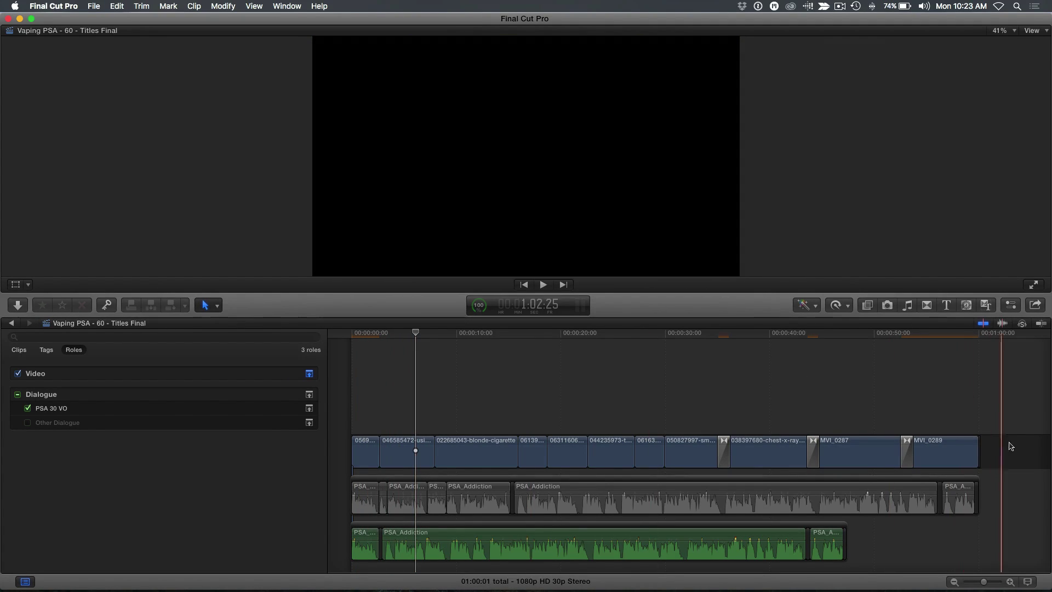
drag(919, 449, 366, 452)
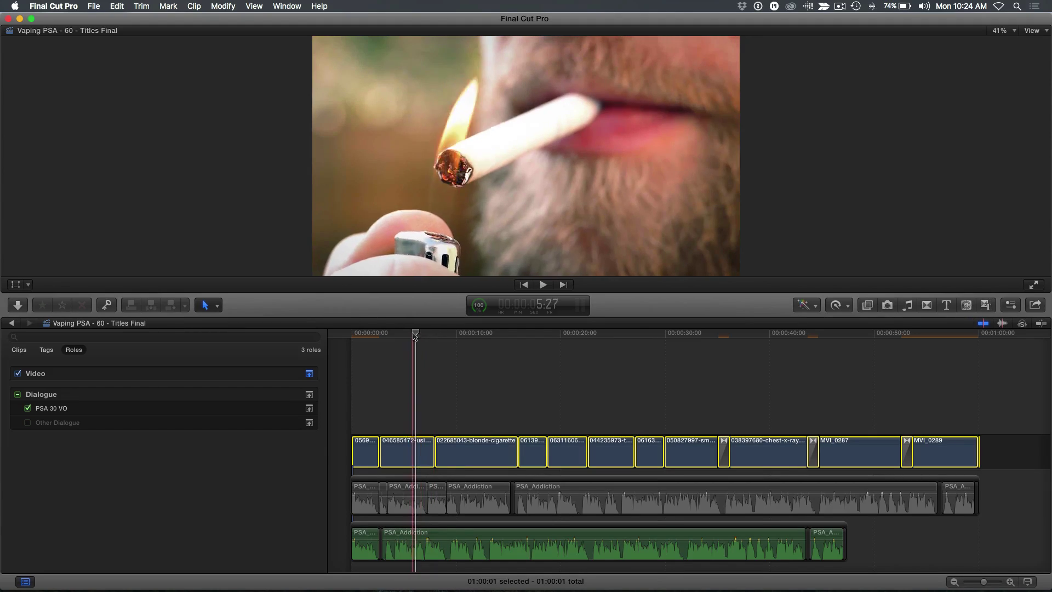
key(Home)
- Paste the copied clips as connected clips above the original, breaking apart to drop transitions
click(116, 6)
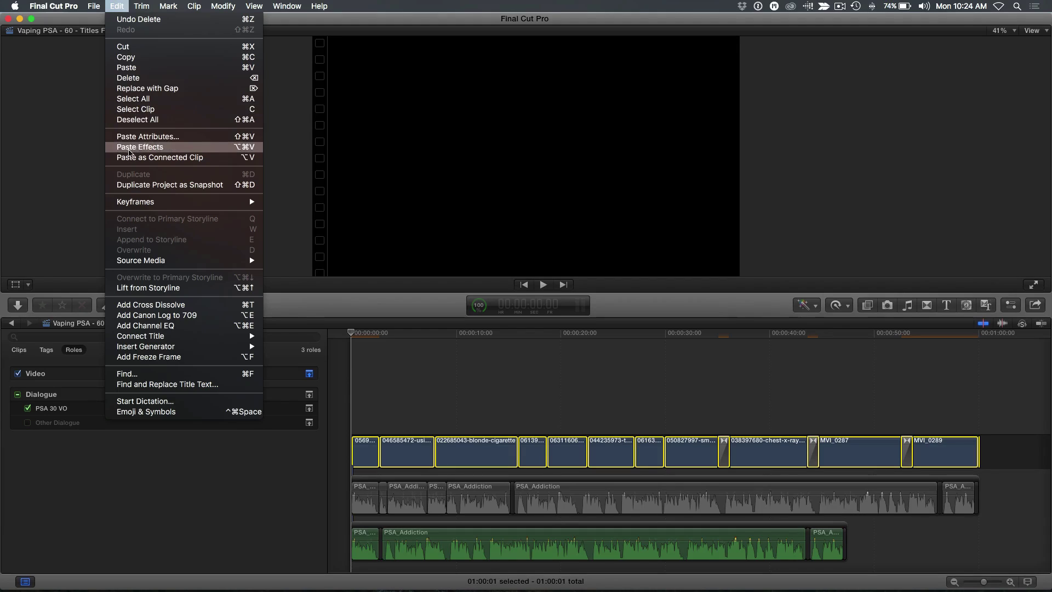
click(129, 158)
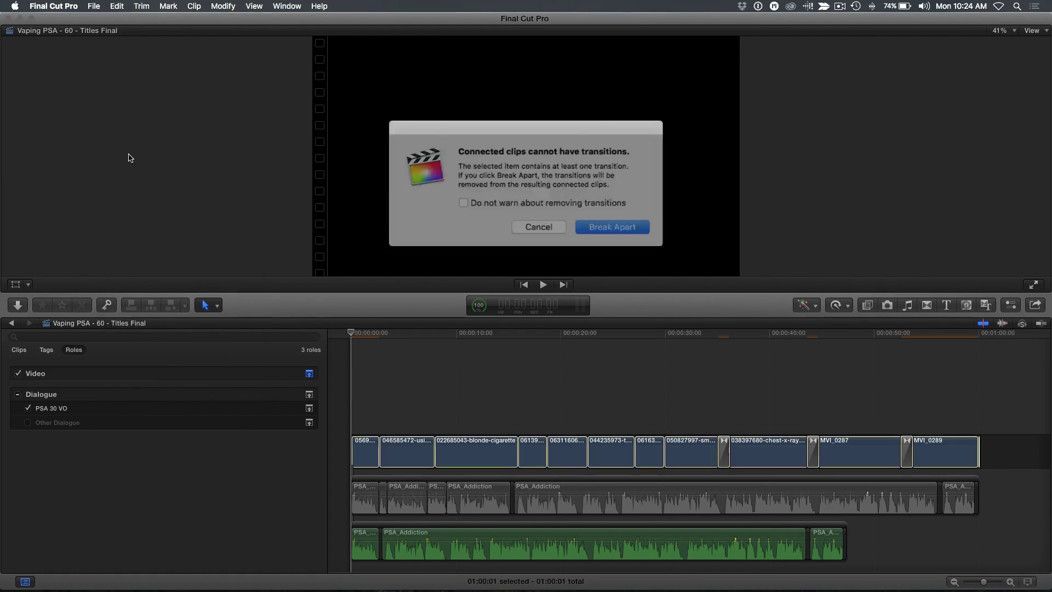
click(601, 220)
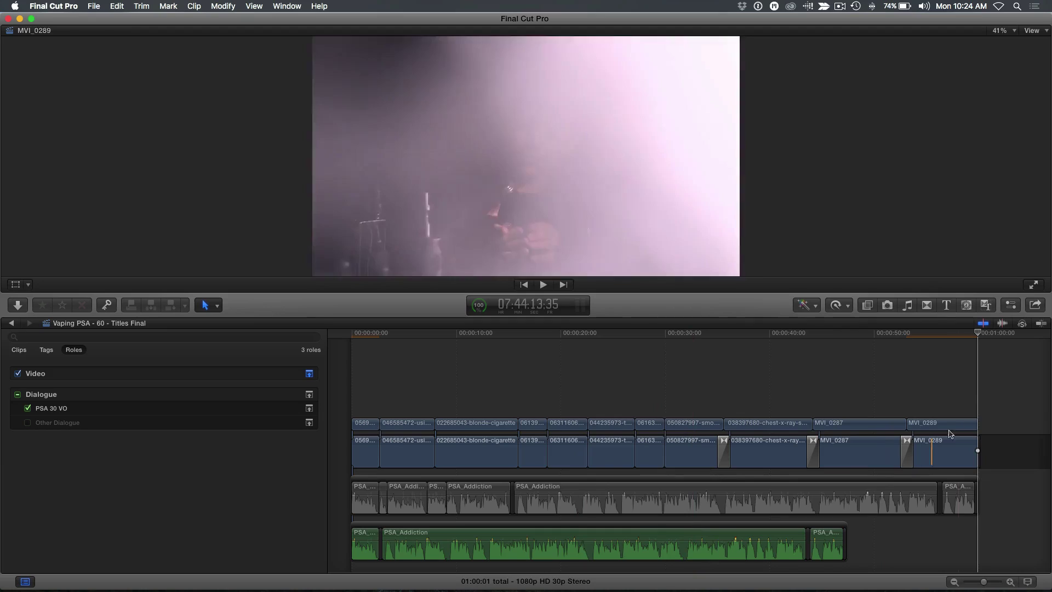
drag(989, 418, 372, 421)
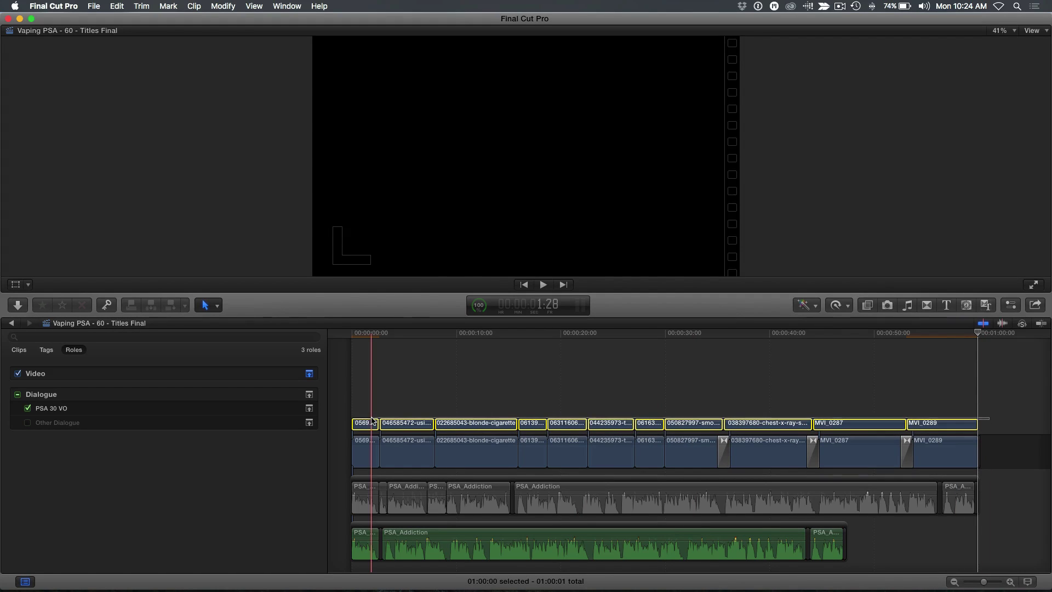
click(442, 372)
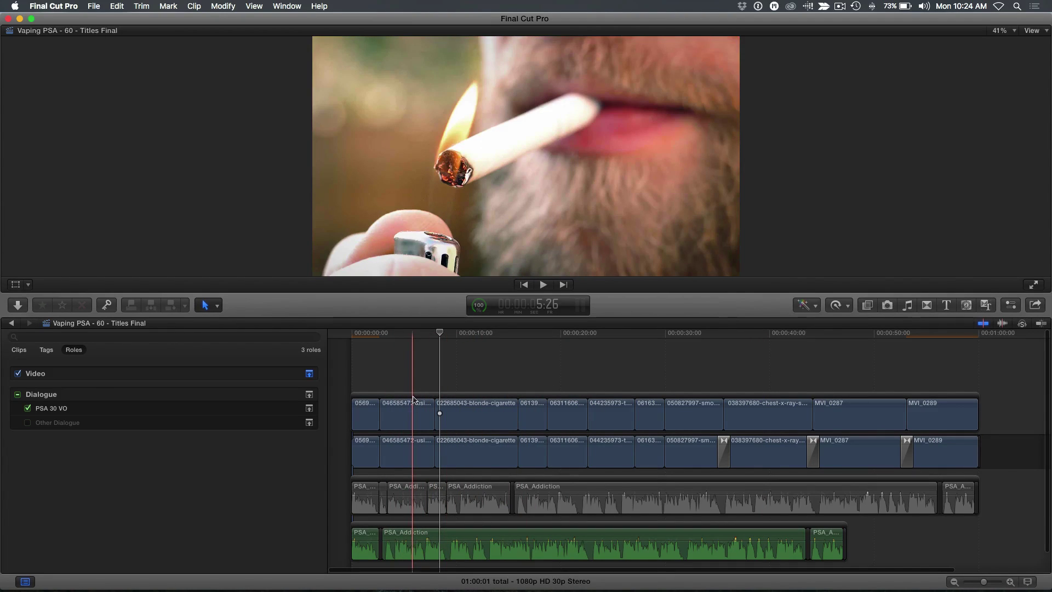
- Give the upper connected storyline the PSA 30 VID role and switch off Other Video
click(415, 398)
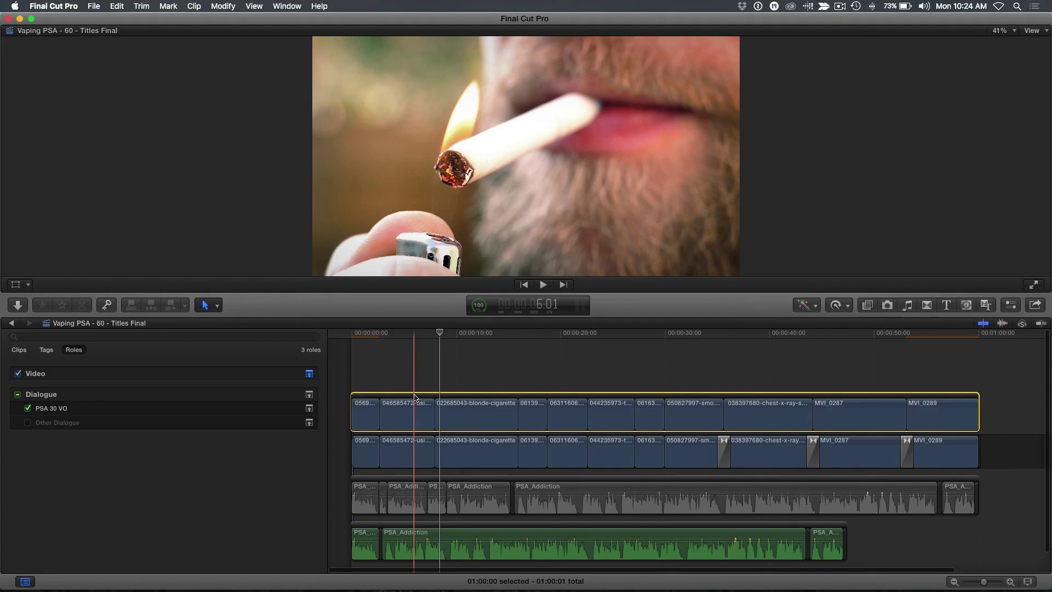
click(224, 6)
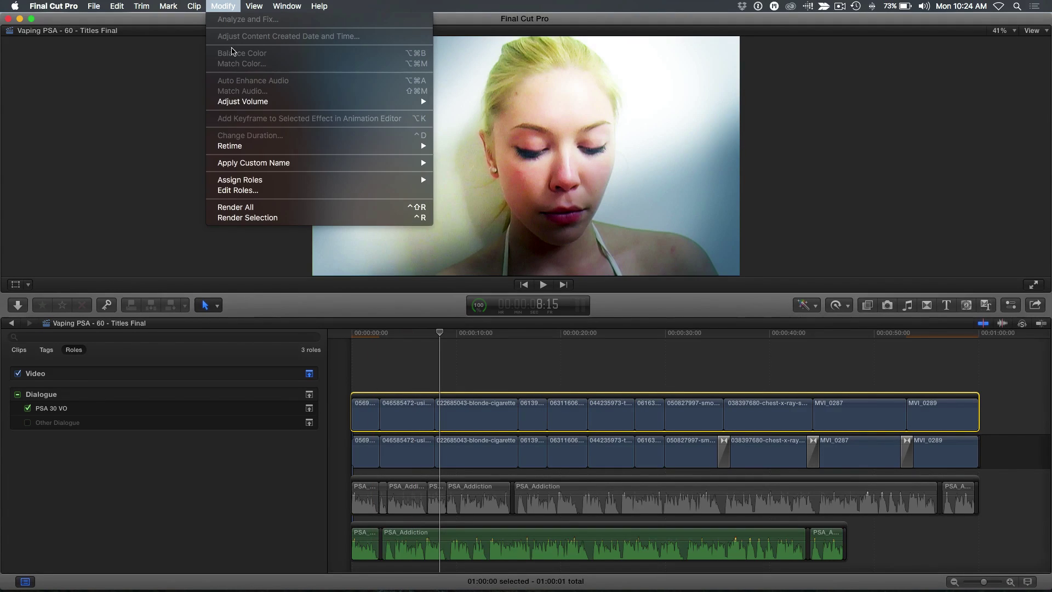
mouse_move(245, 181)
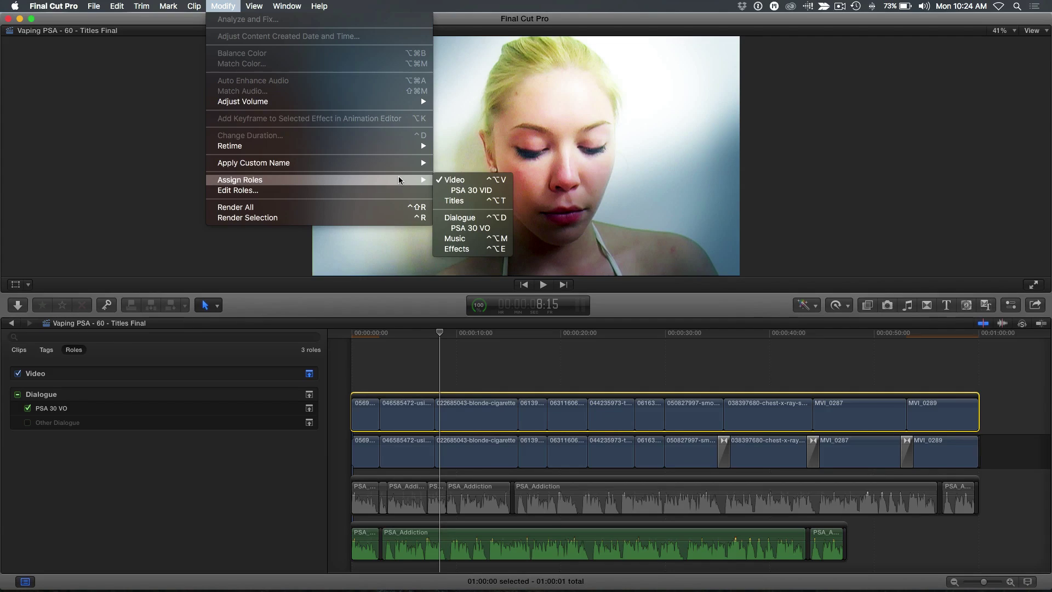
click(485, 190)
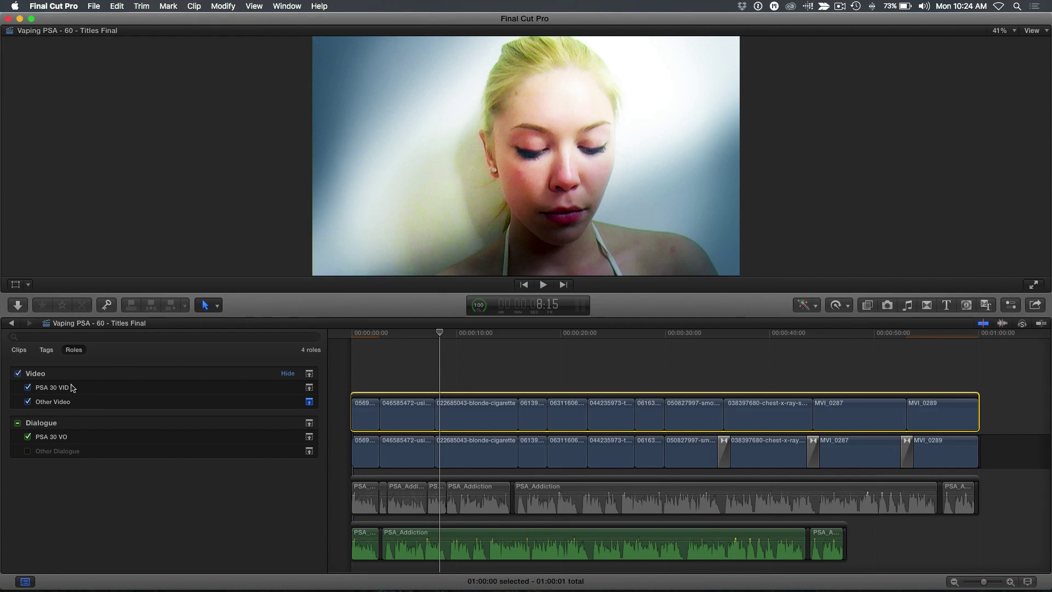
click(26, 403)
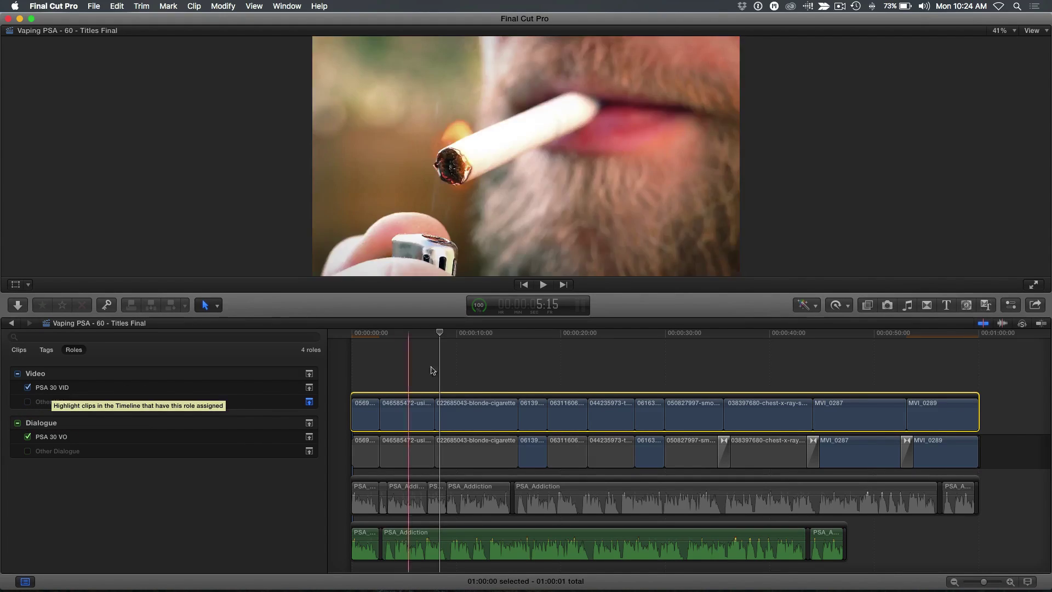
- Delete the 046585472 and 022685043-blonde-cigarette clips from the upper video storyline
click(414, 414)
key(Delete)
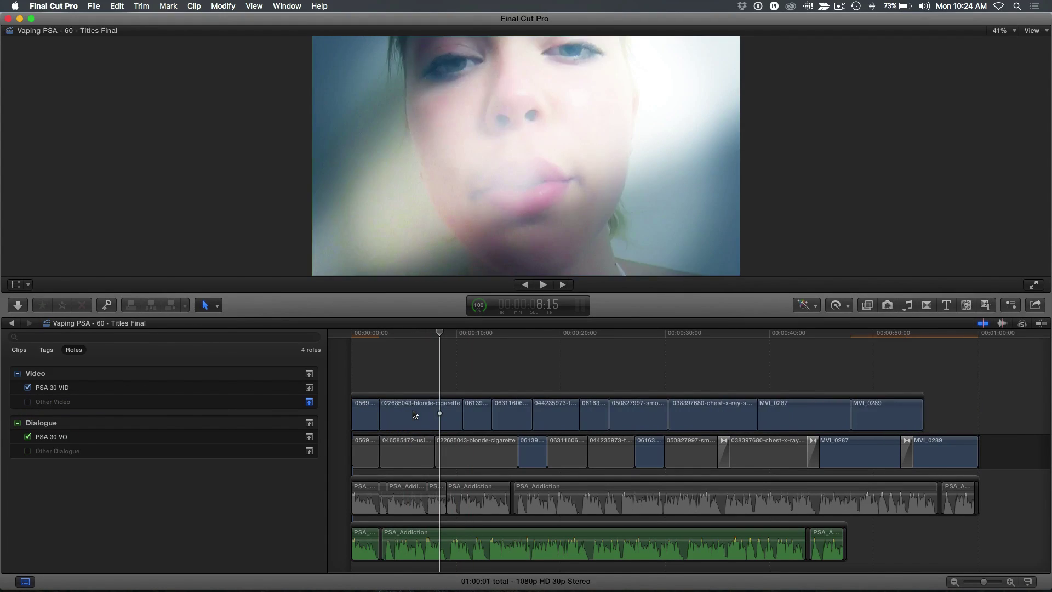
click(419, 415)
key(Delete)
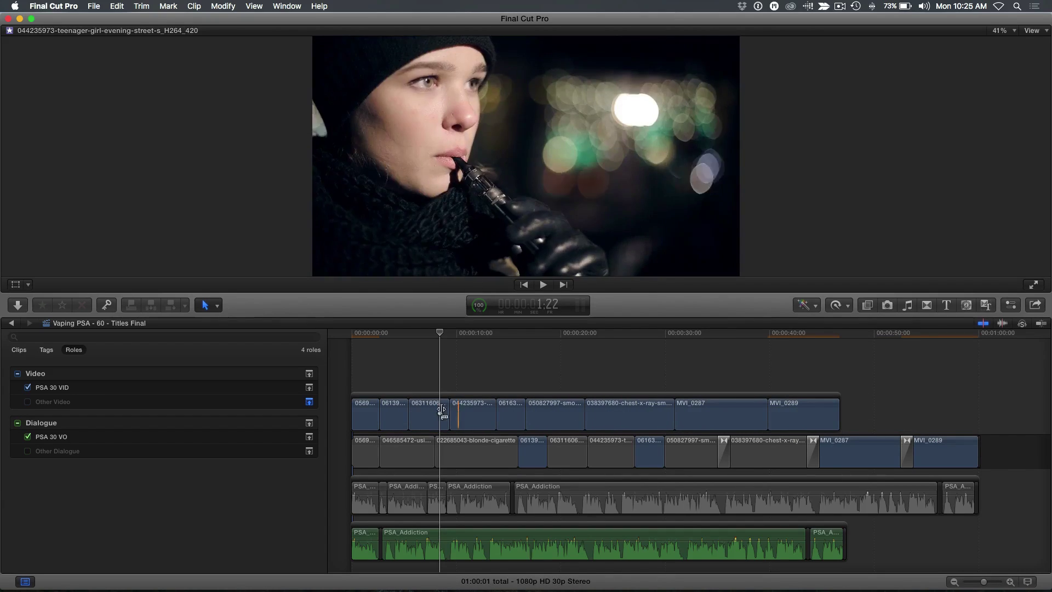
- Trim the 06311606, 06163 and smoke clips, lengthen 063116069, then compare storyline lengths
click(448, 408)
drag(448, 408, 442, 408)
drag(518, 415, 565, 420)
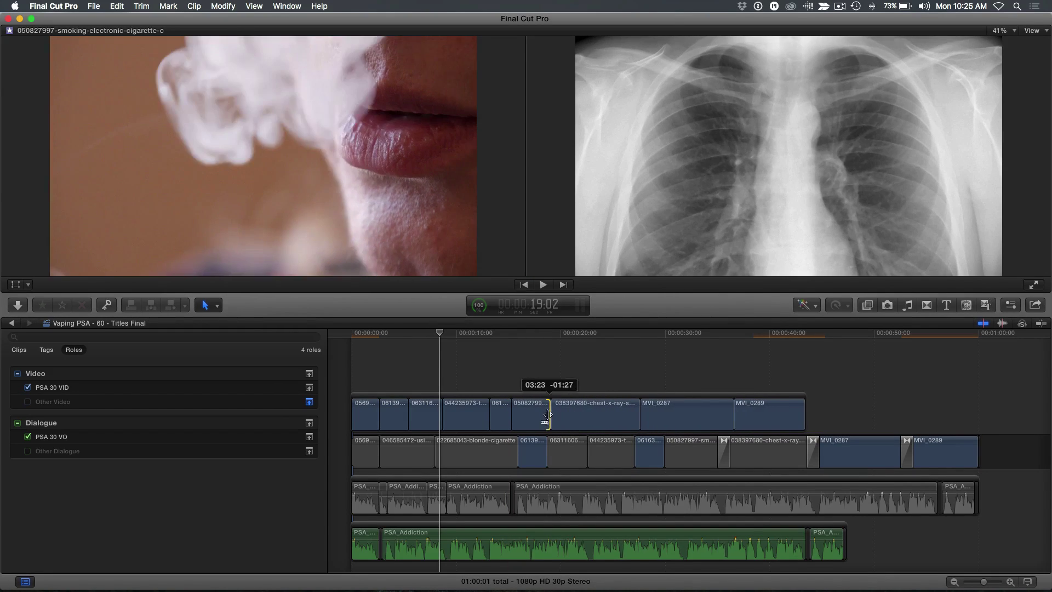
drag(547, 415, 547, 415)
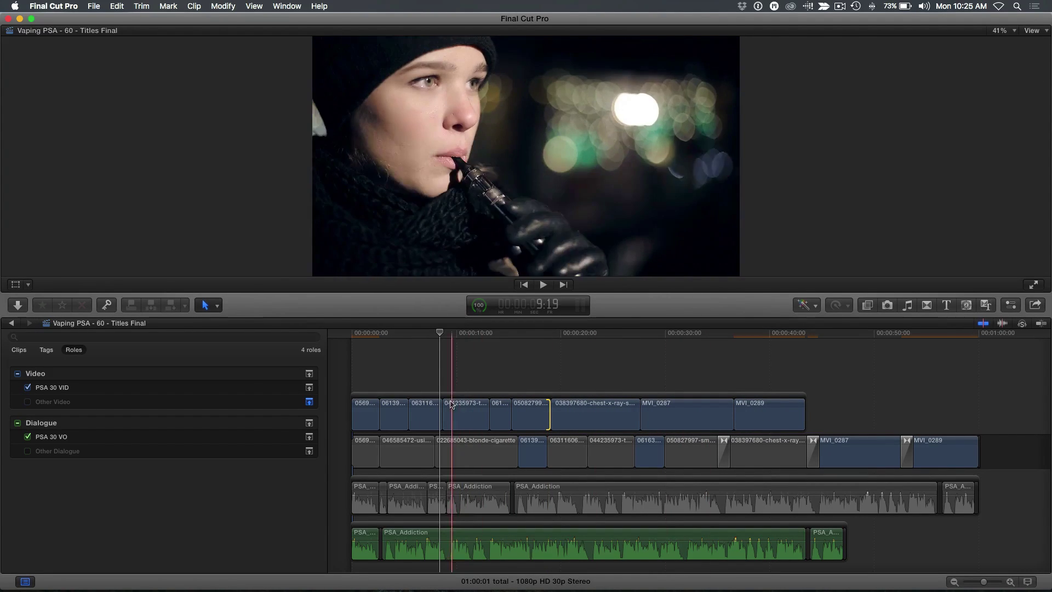
drag(441, 416, 471, 418)
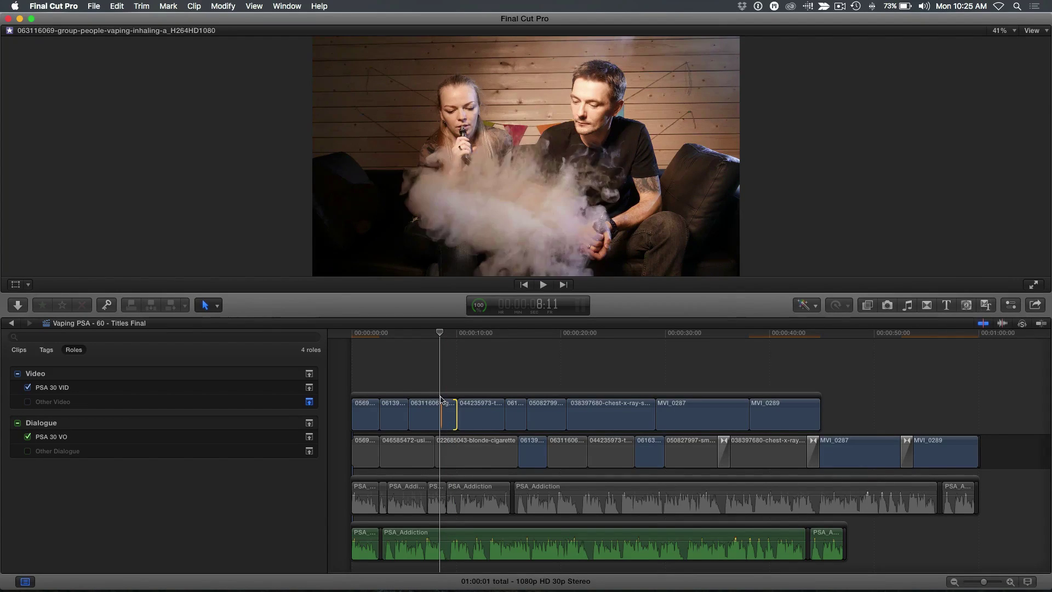
click(440, 399)
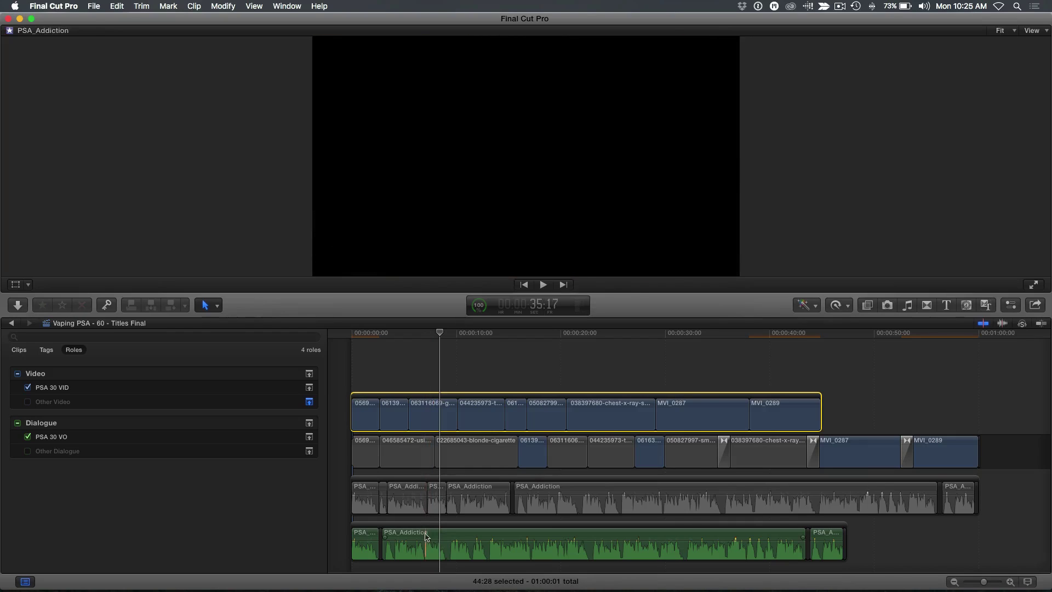
click(427, 526)
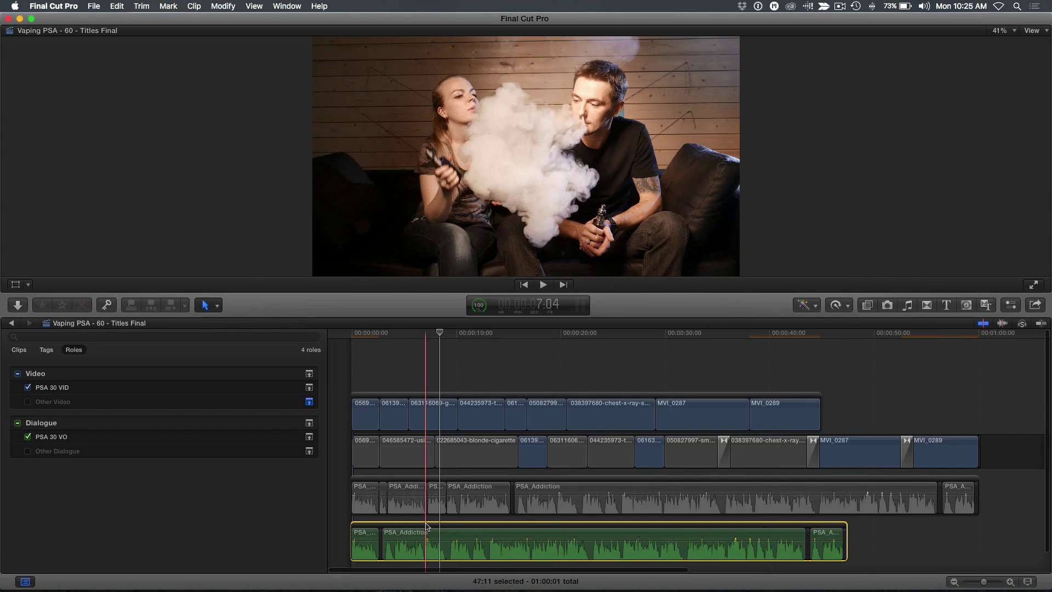
click(412, 346)
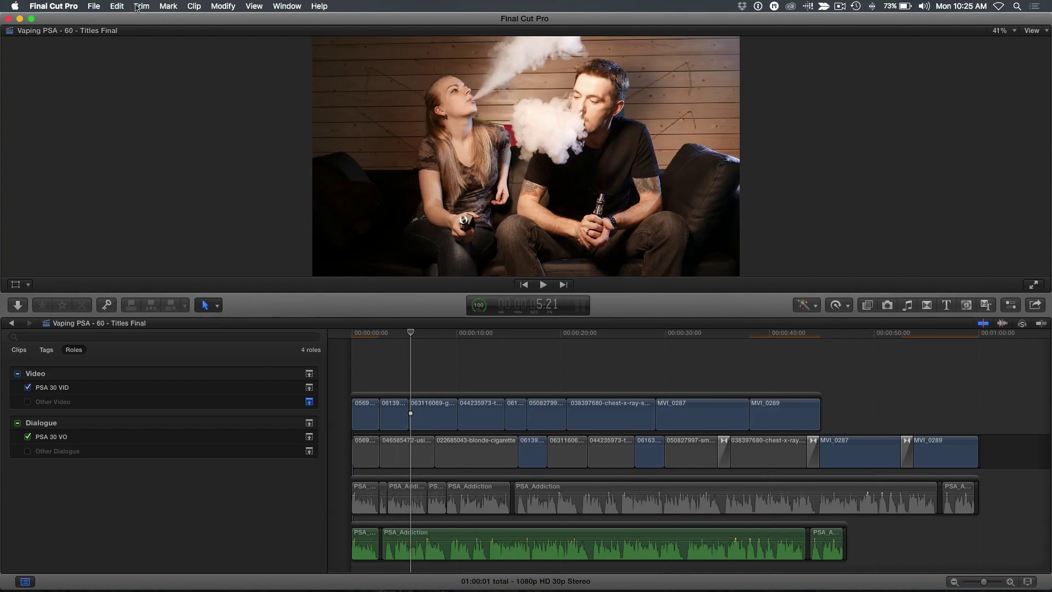
click(94, 6)
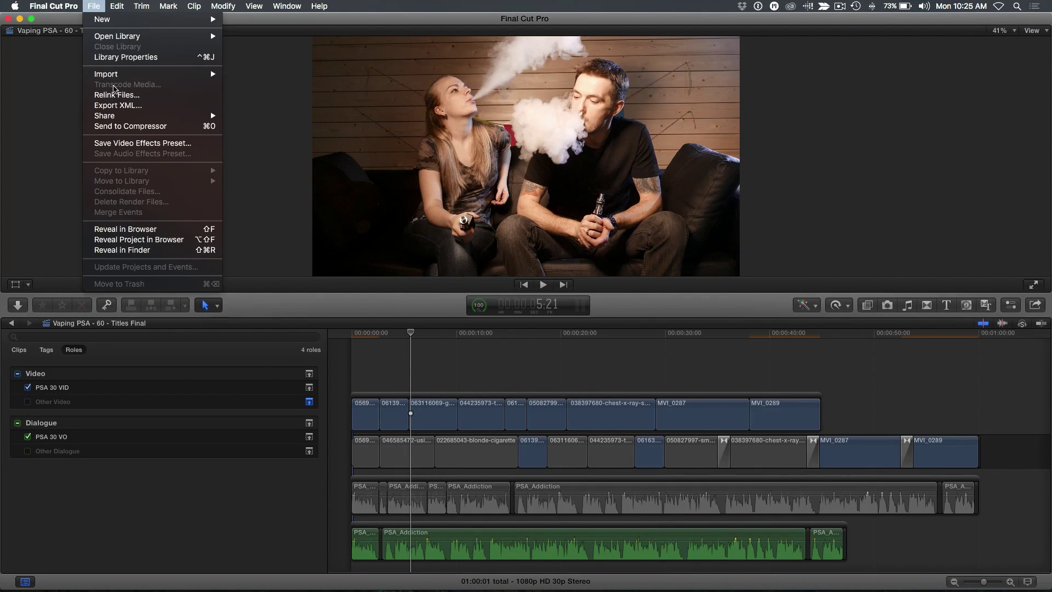
mouse_move(109, 115)
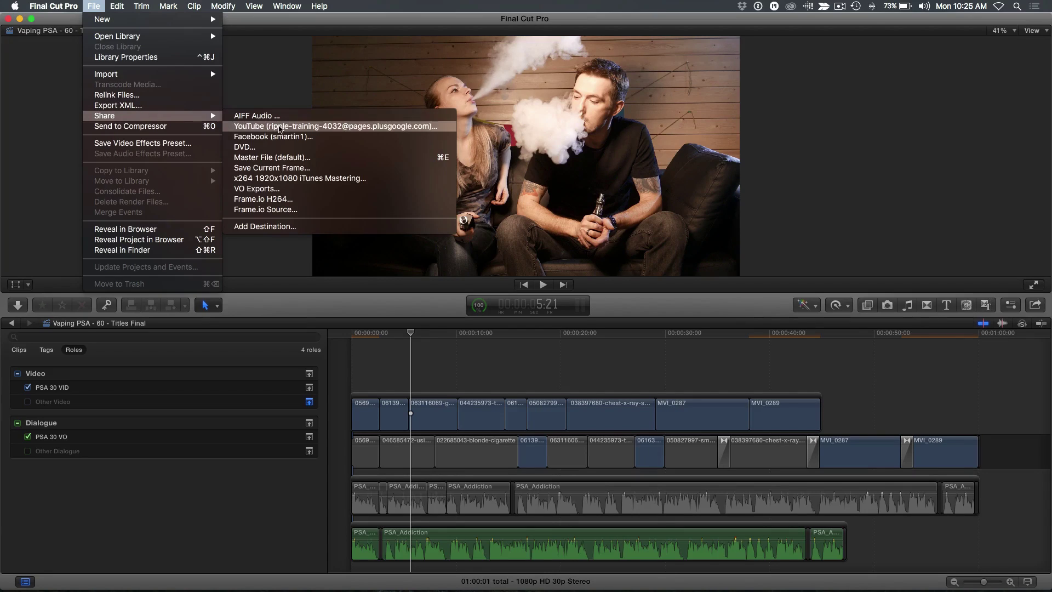
click(293, 159)
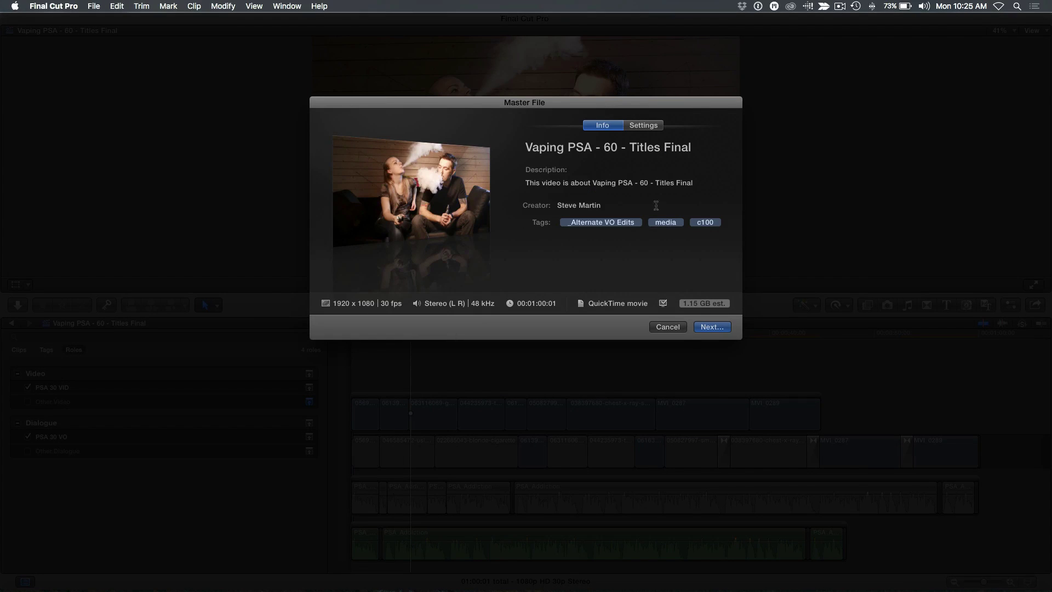
click(667, 327)
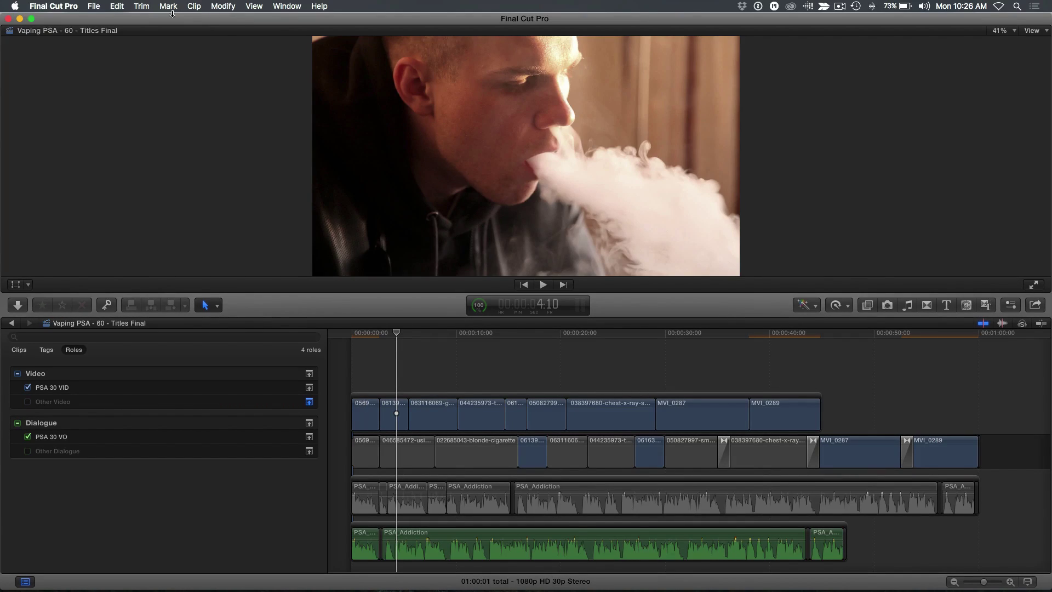
- Start a Master File export of the project and show its Settings
click(87, 5)
mouse_move(111, 115)
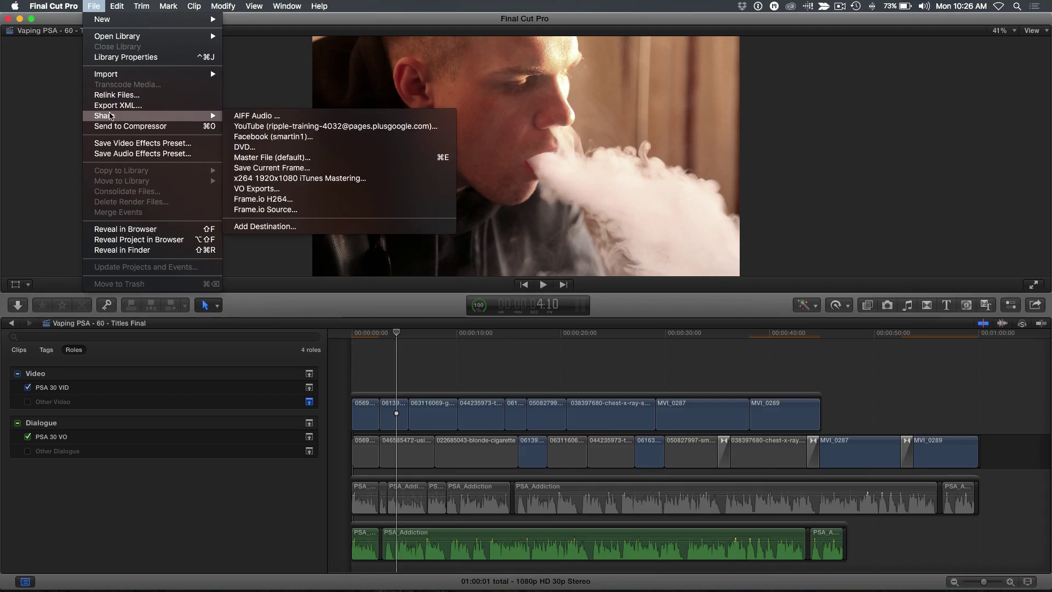
click(295, 159)
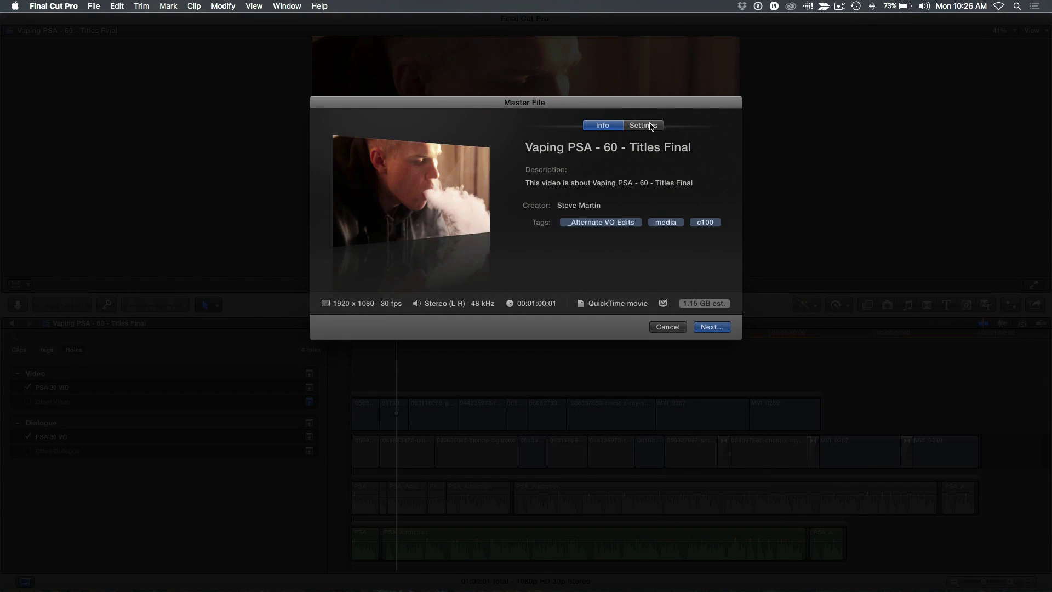
click(651, 126)
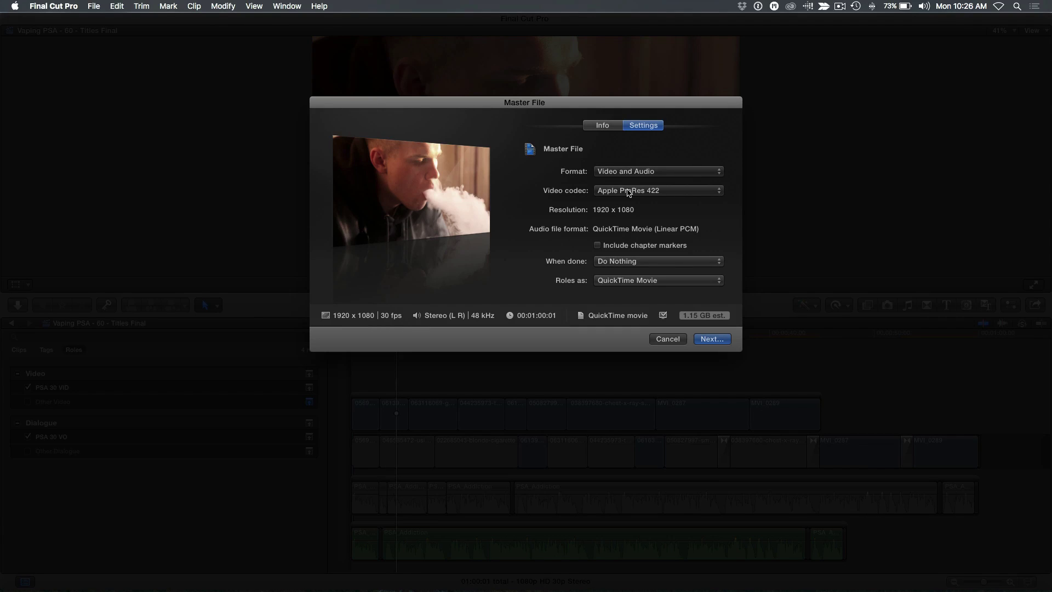
- Keep Do Nothing as the after-export action and export roles as Multitrack QuickTime Movie
click(618, 263)
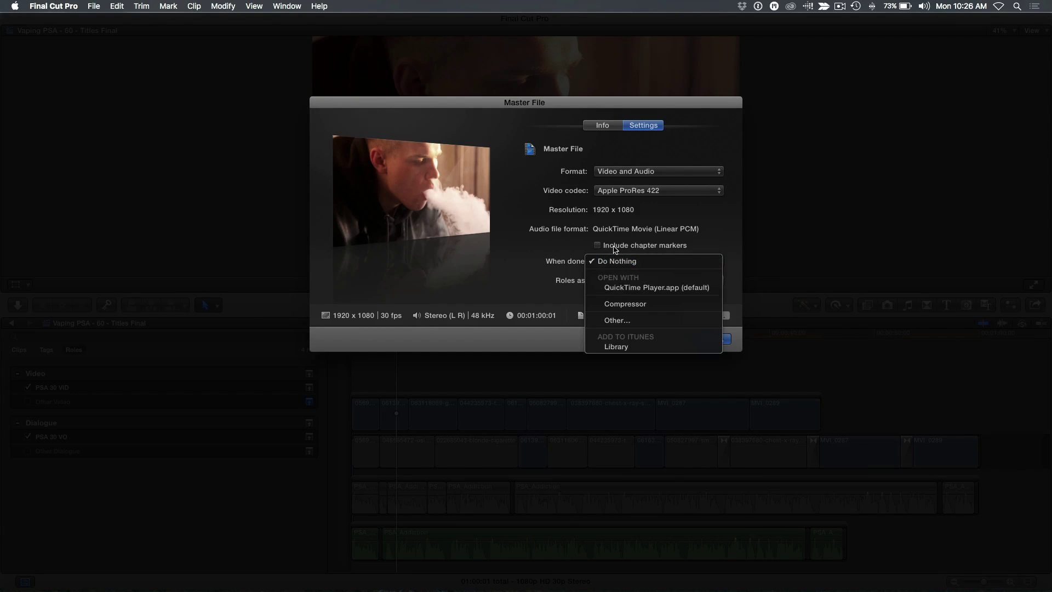
click(540, 253)
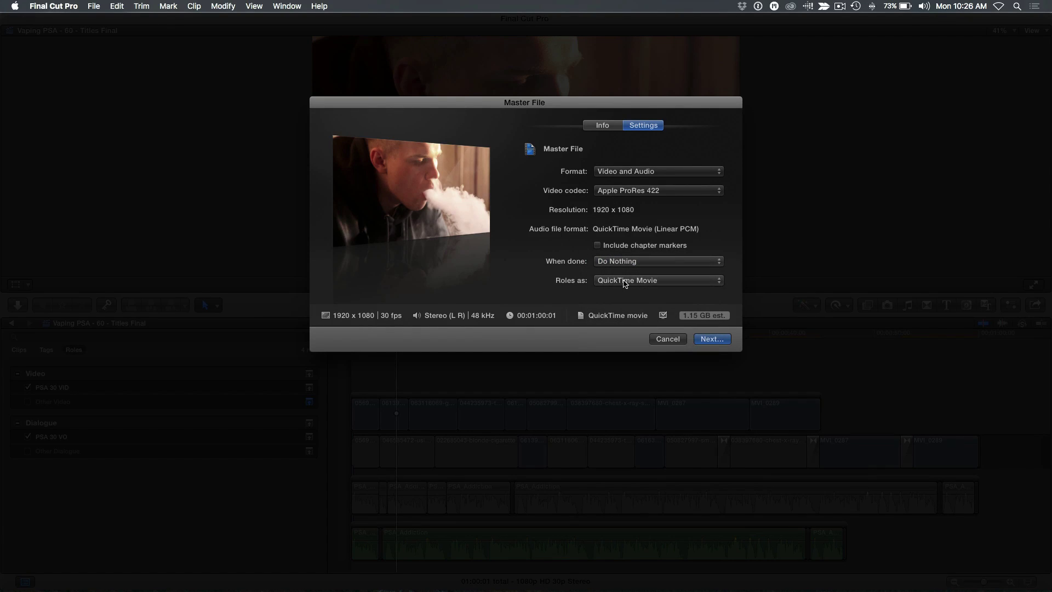
click(625, 283)
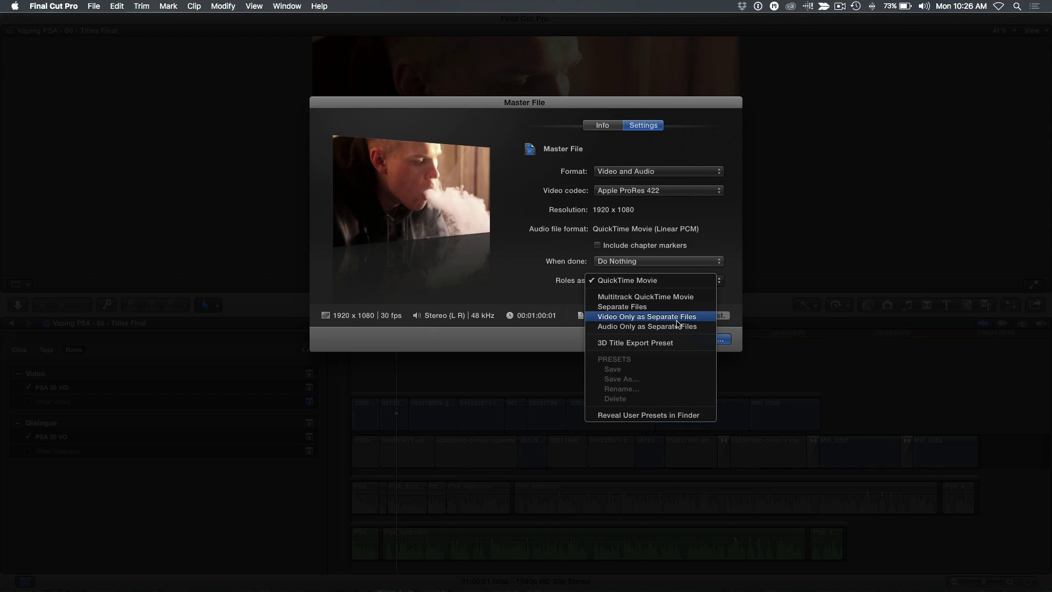
click(679, 297)
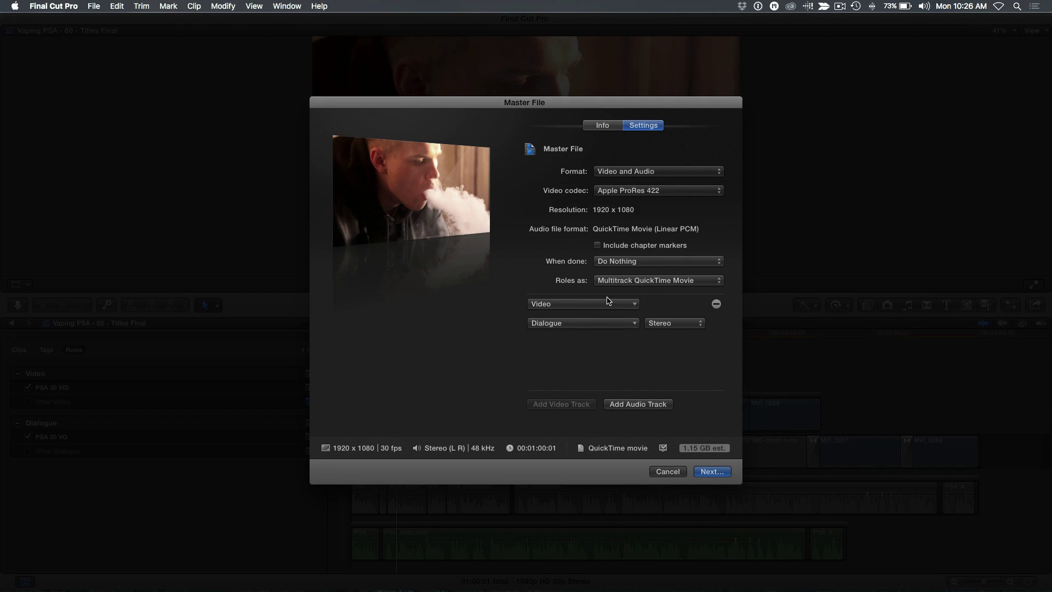
- Assign PSA 30 VID to the video track and PSA 30 VO to the audio track
click(596, 304)
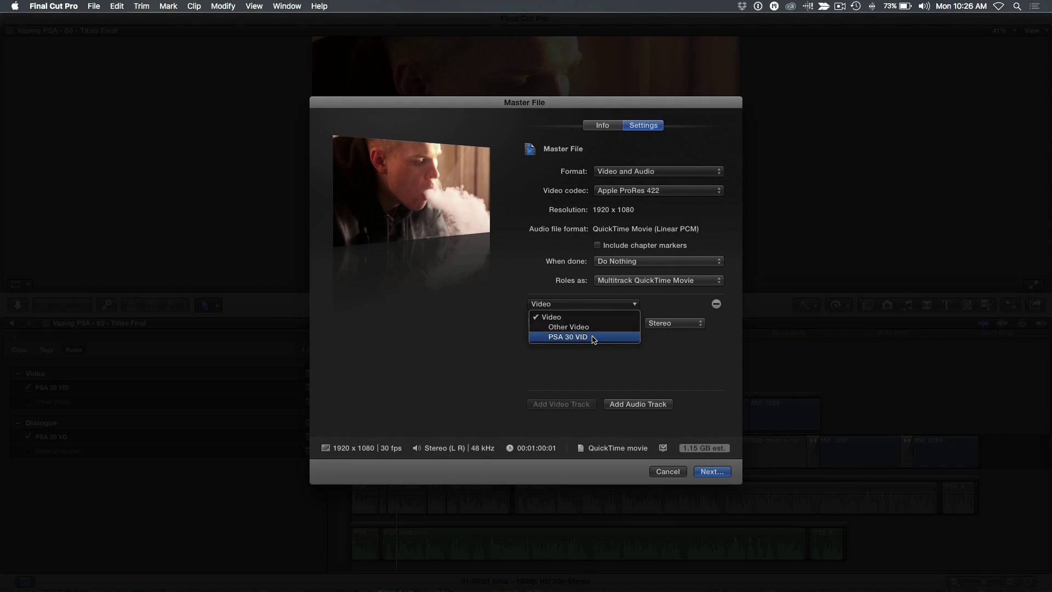
click(593, 338)
click(628, 326)
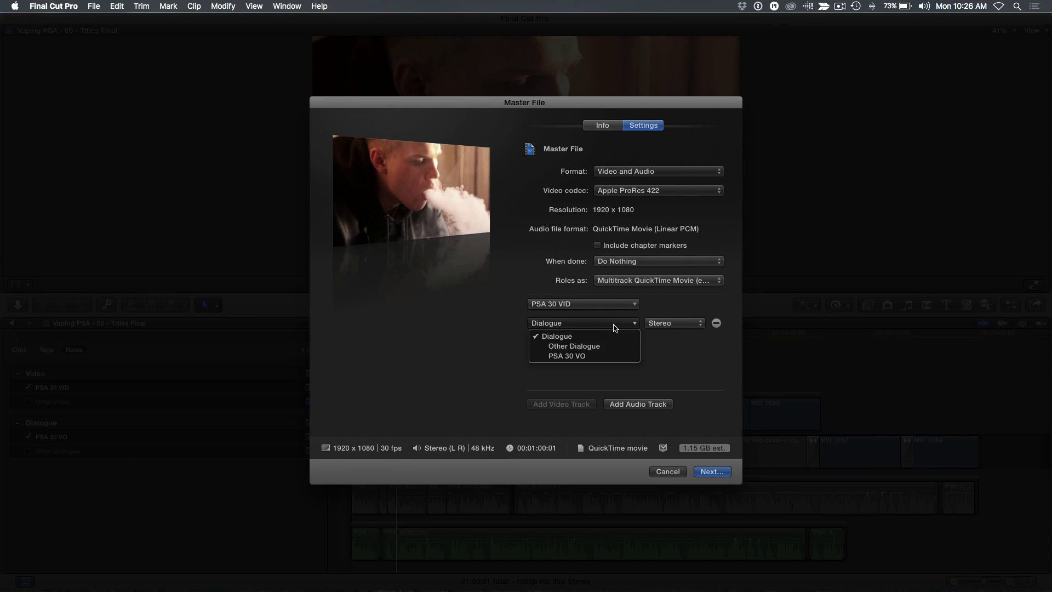
click(599, 356)
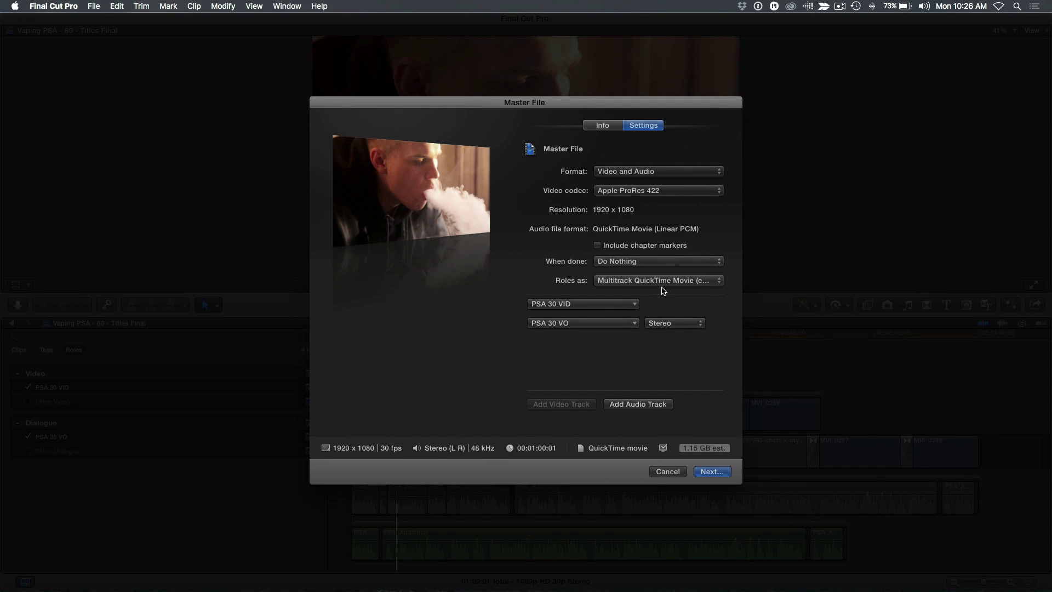
click(654, 282)
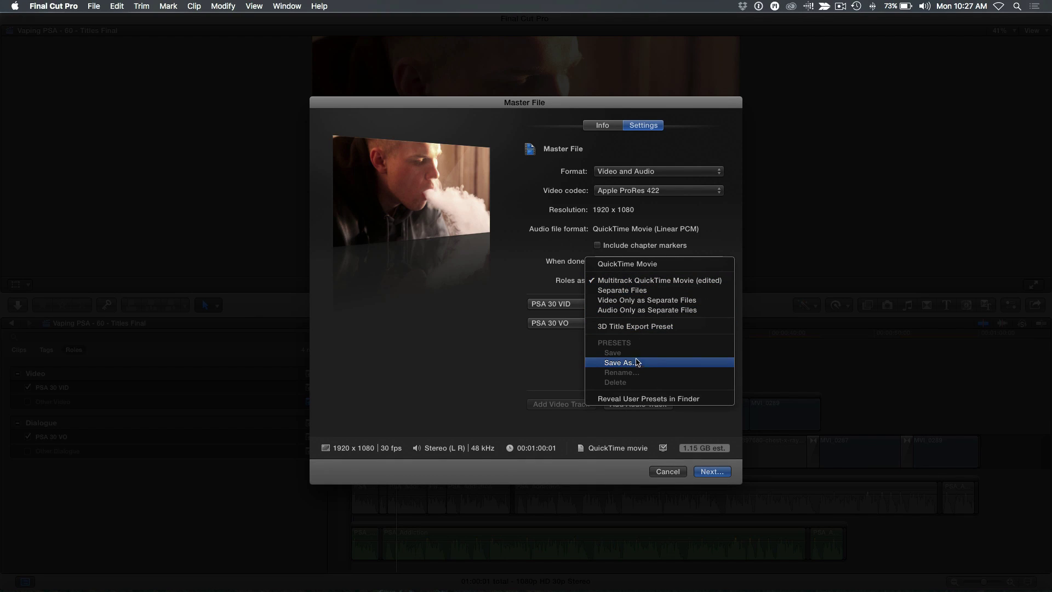
click(479, 374)
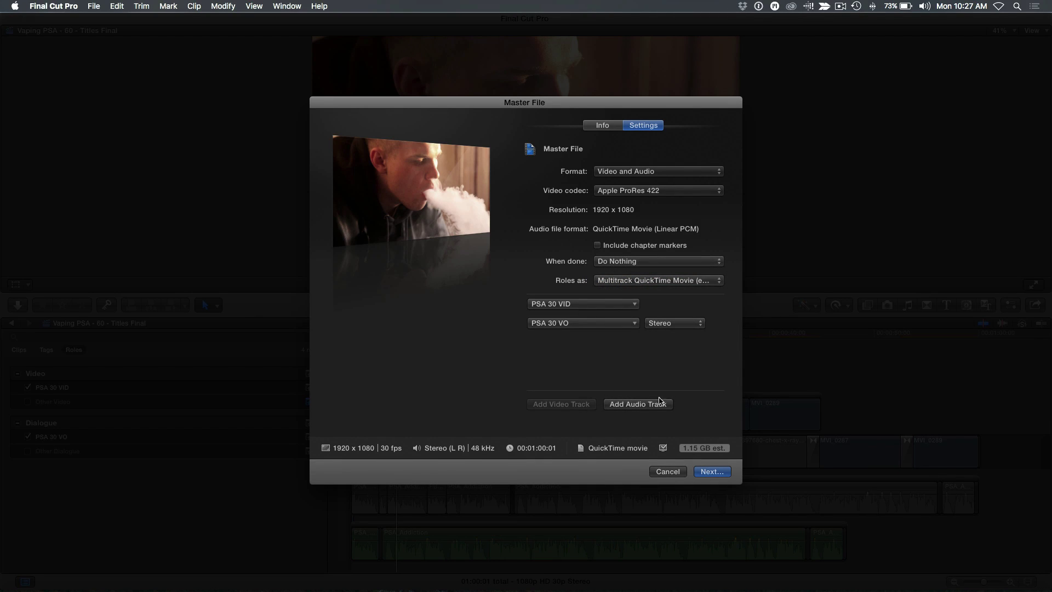